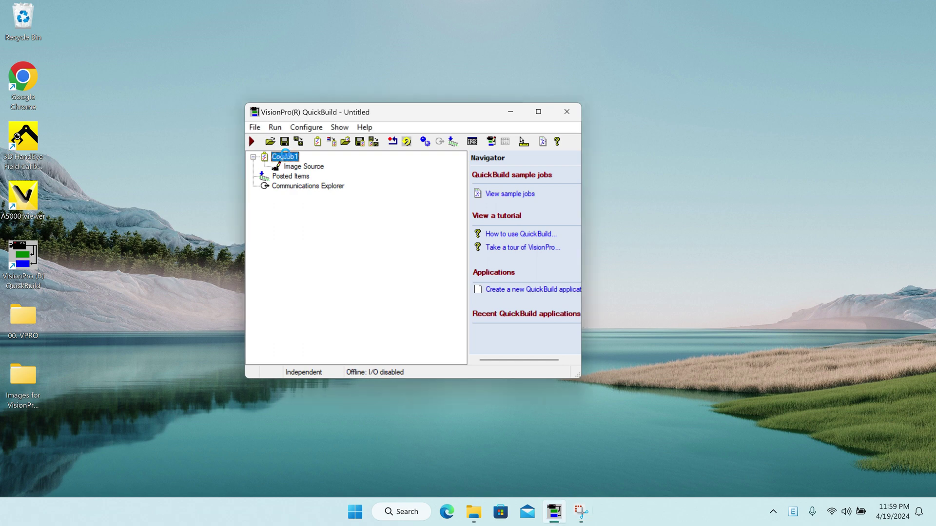
Step: Set CogJob1's image source to the Demo Block folder inside Images for VisionPro Class on the Desktop
{"action": "double_click", "coordinate": [286, 156]}
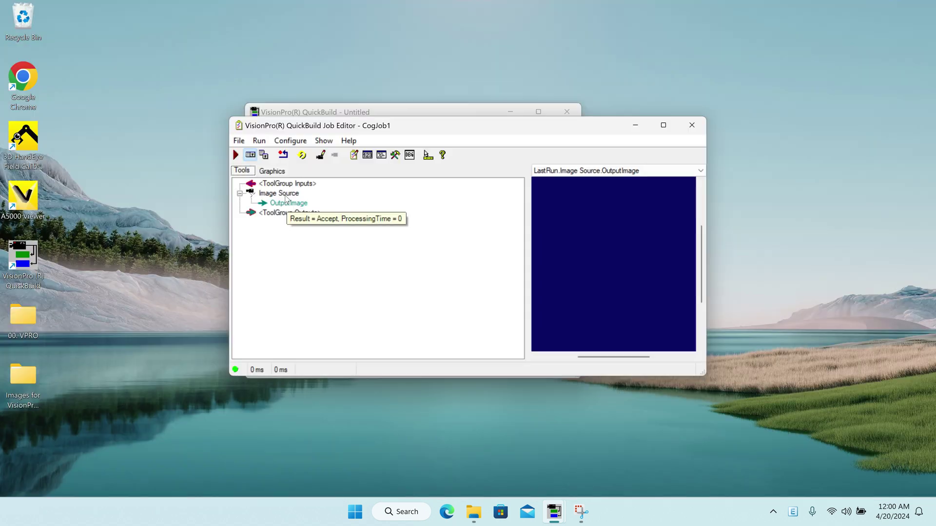
{"action": "left_click", "coordinate": [285, 195]}
{"action": "double_click", "coordinate": [285, 195]}
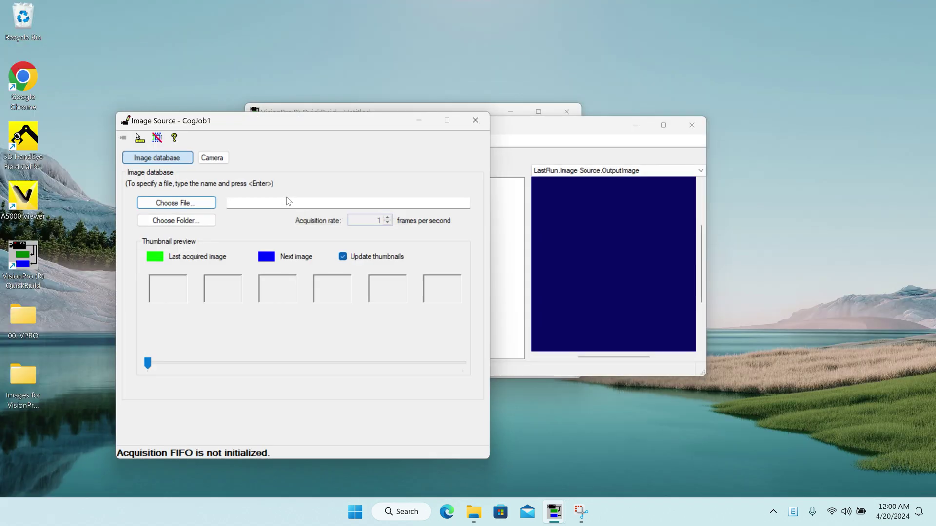
{"action": "left_click", "coordinate": [201, 222]}
{"action": "scroll", "coordinate": [397, 269], "scroll_direction": "down", "scroll_amount": 1}
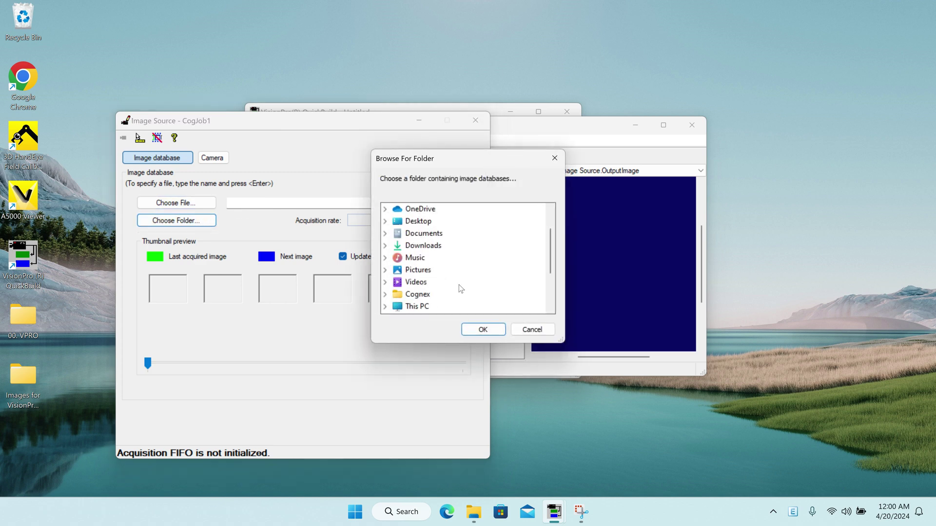
{"action": "scroll", "coordinate": [429, 262], "scroll_direction": "down", "scroll_amount": 1}
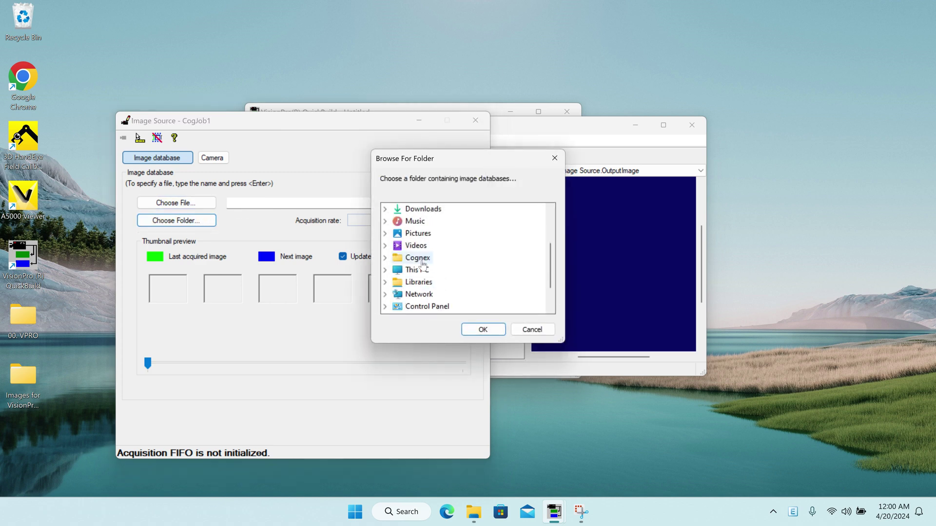
{"action": "scroll", "coordinate": [392, 264], "scroll_direction": "up", "scroll_amount": 1}
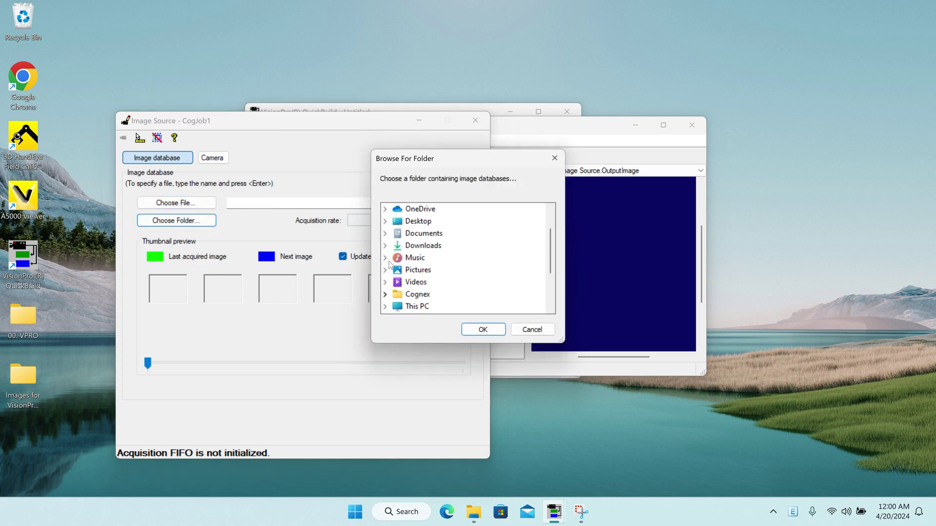
{"action": "left_click", "coordinate": [385, 221]}
{"action": "left_click", "coordinate": [396, 245]}
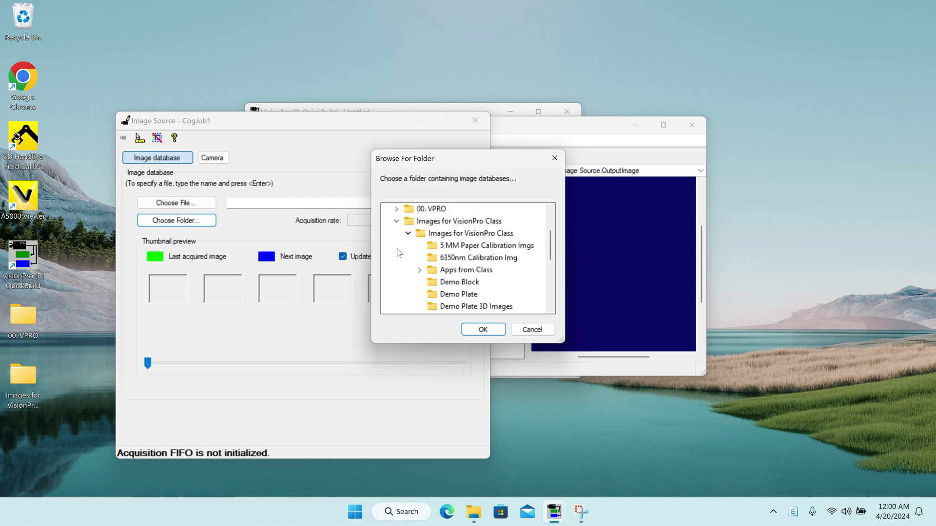
{"action": "left_click", "coordinate": [458, 282]}
{"action": "left_click", "coordinate": [482, 330]}
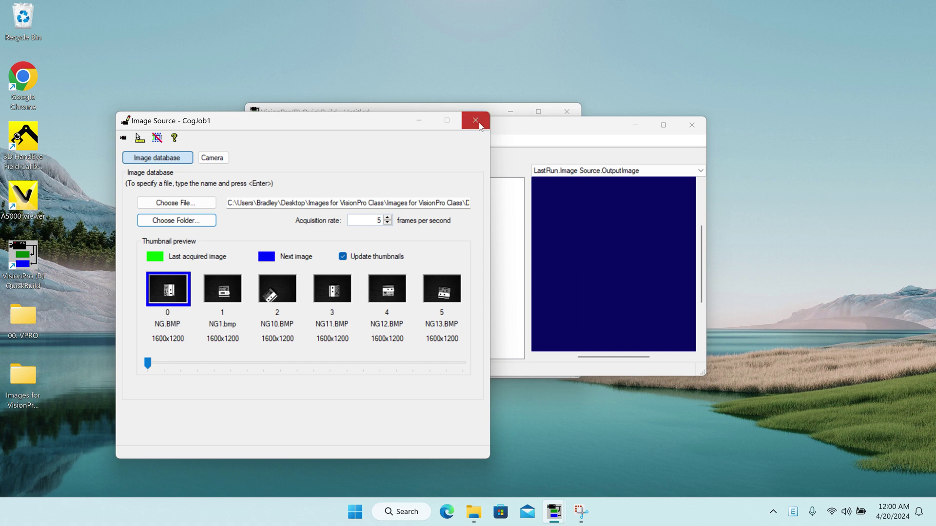
{"action": "left_click", "coordinate": [476, 121]}
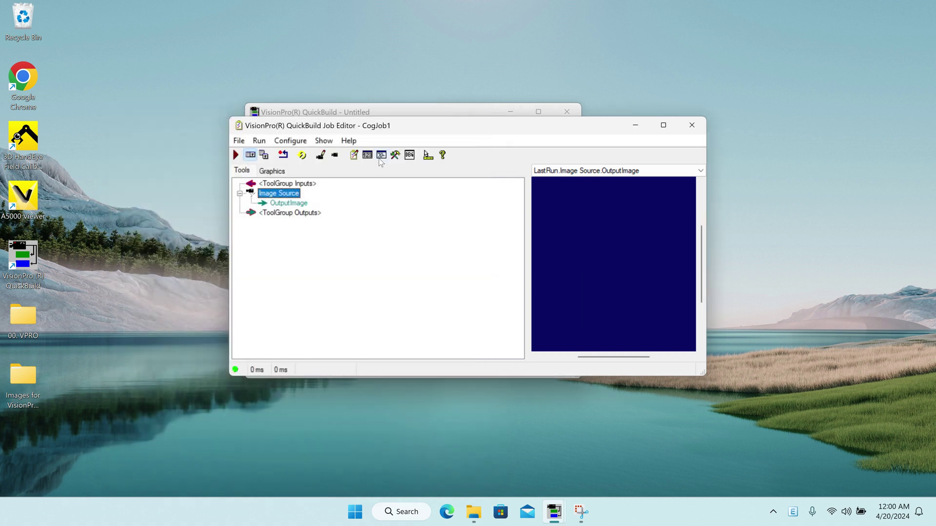
Step: Add a CogPMAlignTool to the job with the image source's OutputImage as its InputImage, and run the job once
{"action": "left_click", "coordinate": [395, 155]}
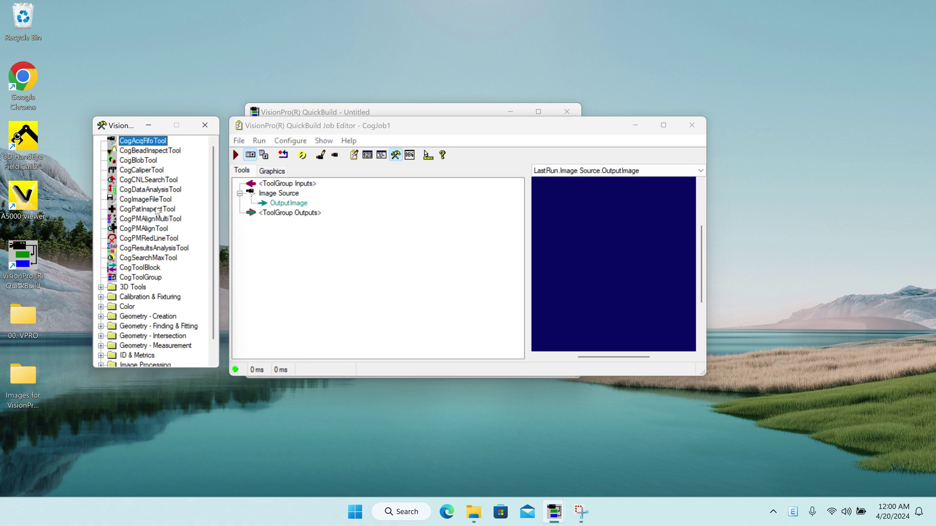
{"action": "left_click_drag", "start_coordinate": [152, 228], "coordinate": [325, 223]}
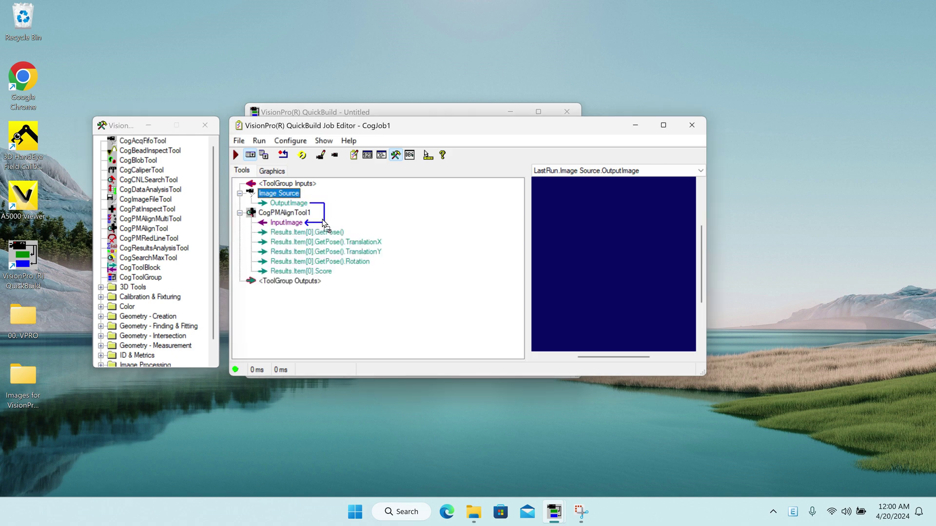
{"action": "left_click", "coordinate": [250, 156]}
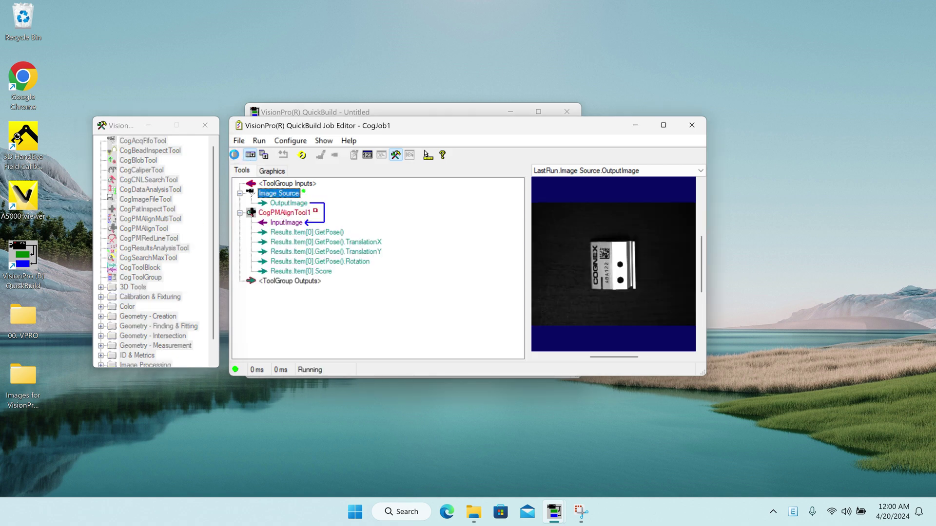
Step: Run the job again to acquire the next image and grab it as the train image of CogPMAlignTool1
{"action": "double_click", "coordinate": [277, 215]}
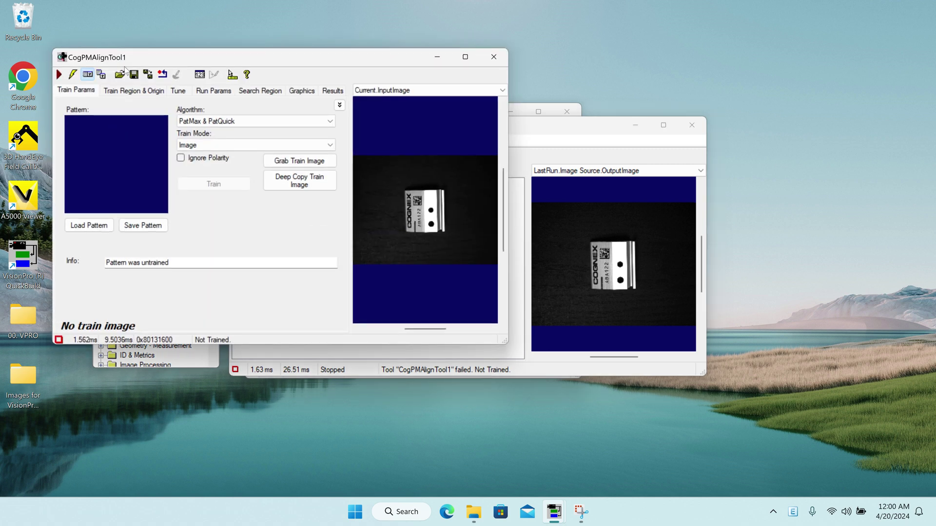
{"action": "left_click", "coordinate": [494, 57]}
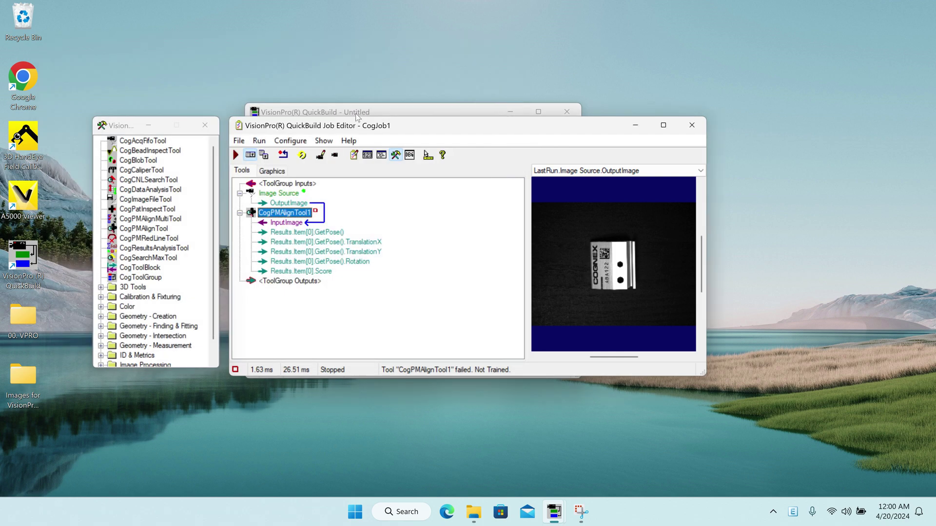
{"action": "left_click", "coordinate": [237, 156]}
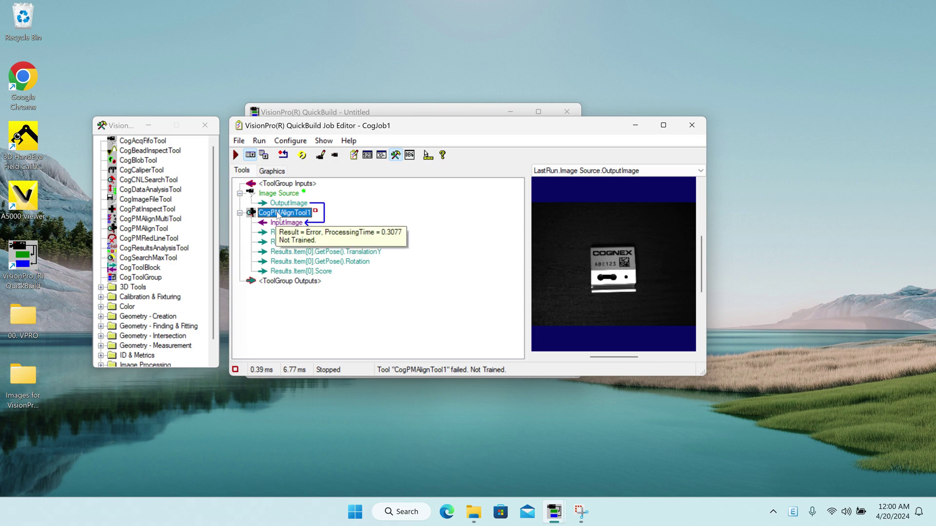
{"action": "double_click", "coordinate": [279, 213]}
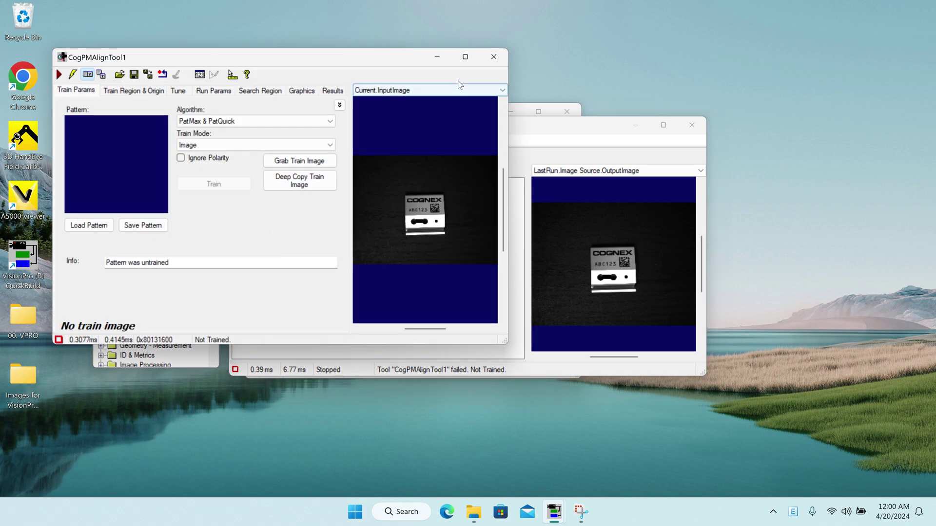
{"action": "left_click", "coordinate": [465, 57]}
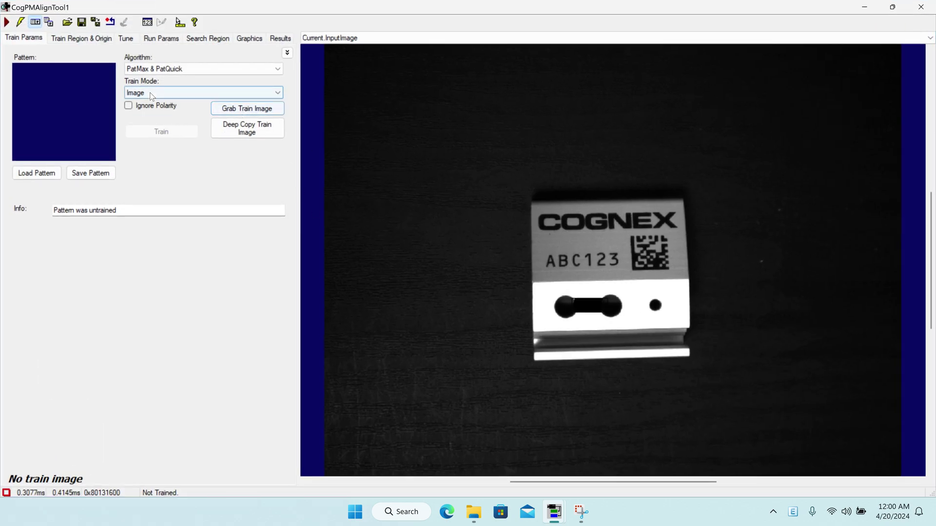
{"action": "left_click", "coordinate": [247, 108]}
Step: Fit the train region on the train image tightly around the COGNEX logo, rotated to match it, and center the pattern origin
{"action": "left_click", "coordinate": [315, 38]}
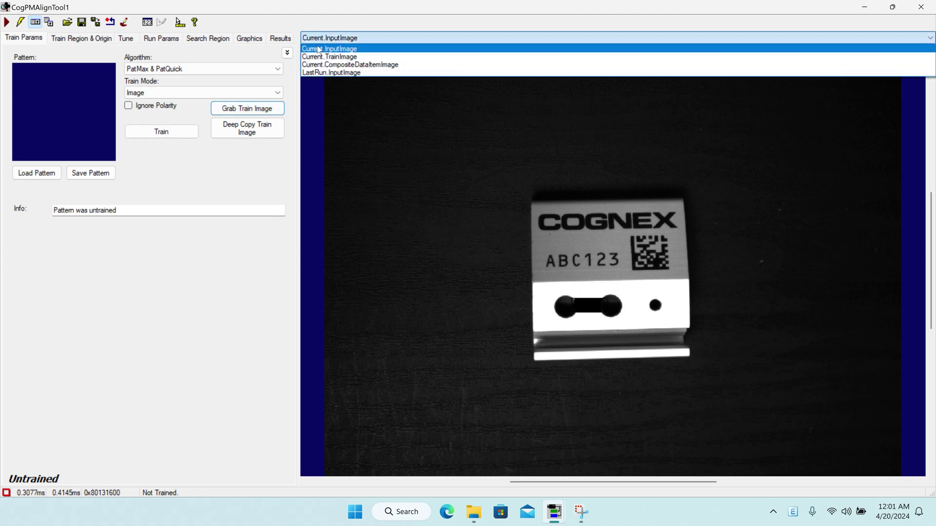
{"action": "left_click", "coordinate": [322, 56]}
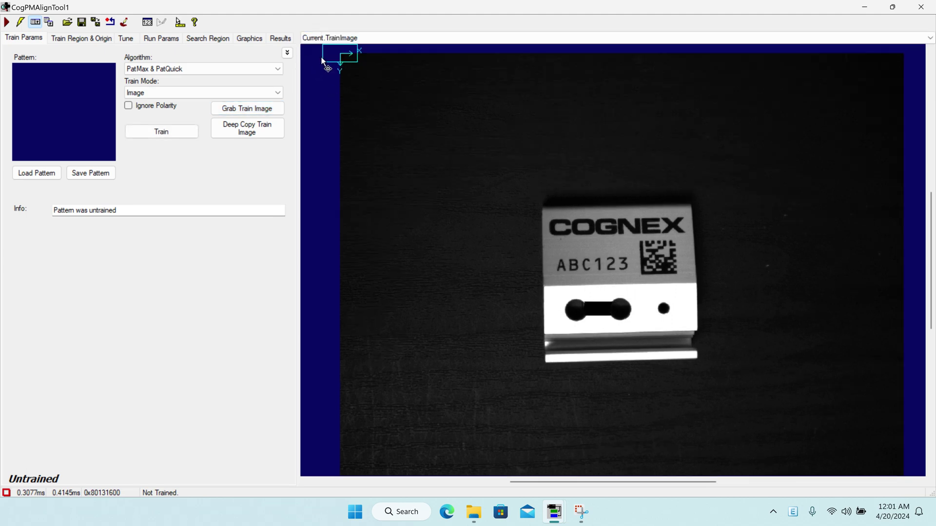
{"action": "left_click_drag", "start_coordinate": [339, 76], "coordinate": [577, 229]}
{"action": "scroll", "coordinate": [577, 229], "scroll_direction": "up", "scroll_amount": 3}
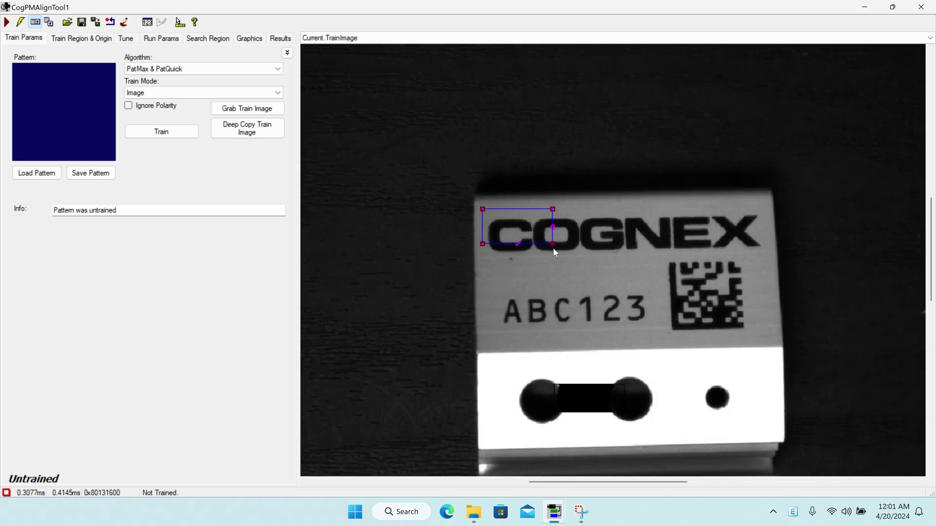
{"action": "left_click_drag", "start_coordinate": [552, 244], "coordinate": [768, 227]}
{"action": "left_click_drag", "start_coordinate": [689, 206], "coordinate": [690, 208]}
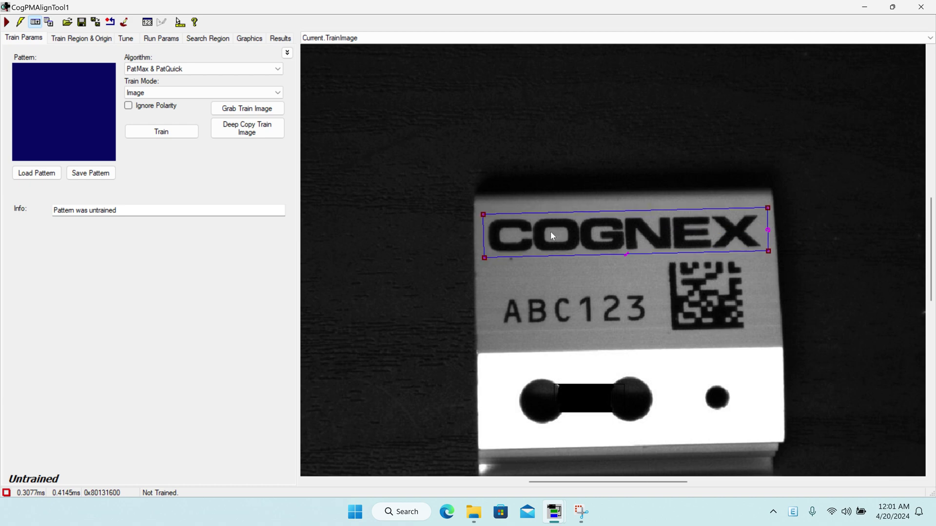
{"action": "left_click", "coordinate": [79, 40]}
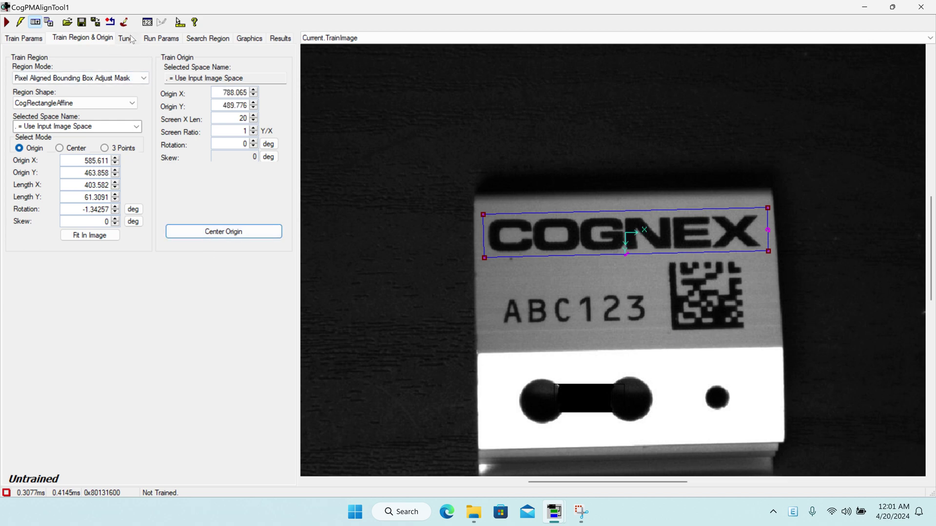
Step: Enable the angle search zone in the run parameters with a range of -180 to 180 degrees
{"action": "left_click", "coordinate": [159, 38]}
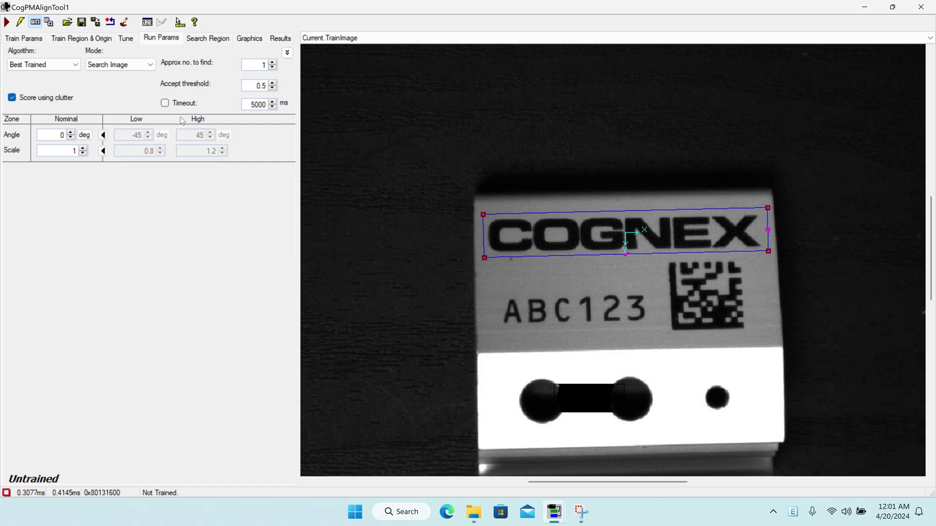
{"action": "left_click", "coordinate": [103, 135]}
{"action": "double_click", "coordinate": [136, 135]}
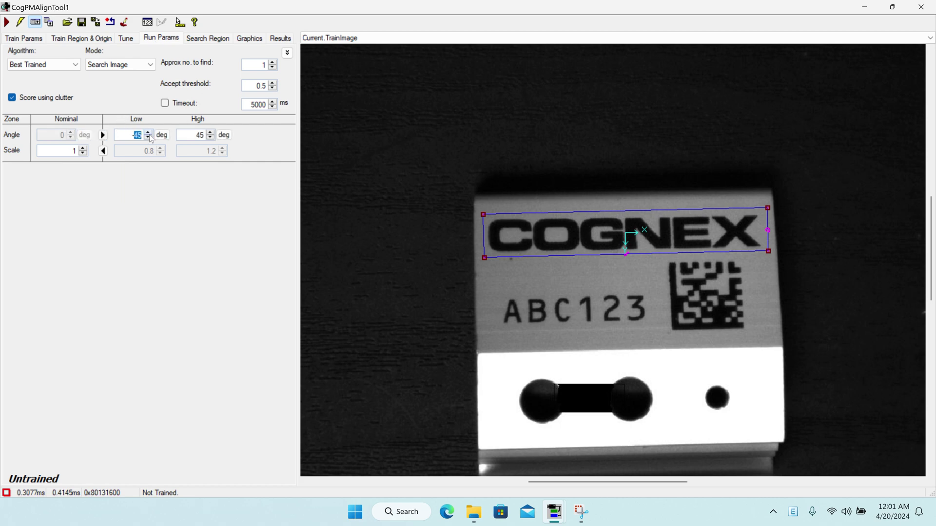
{"action": "type", "text": "-180"}
{"action": "double_click", "coordinate": [188, 135]}
{"action": "type", "text": "180"}
Step: Enable the scale search zone and adjust its low limit and the accept threshold
{"action": "left_click", "coordinate": [103, 150]}
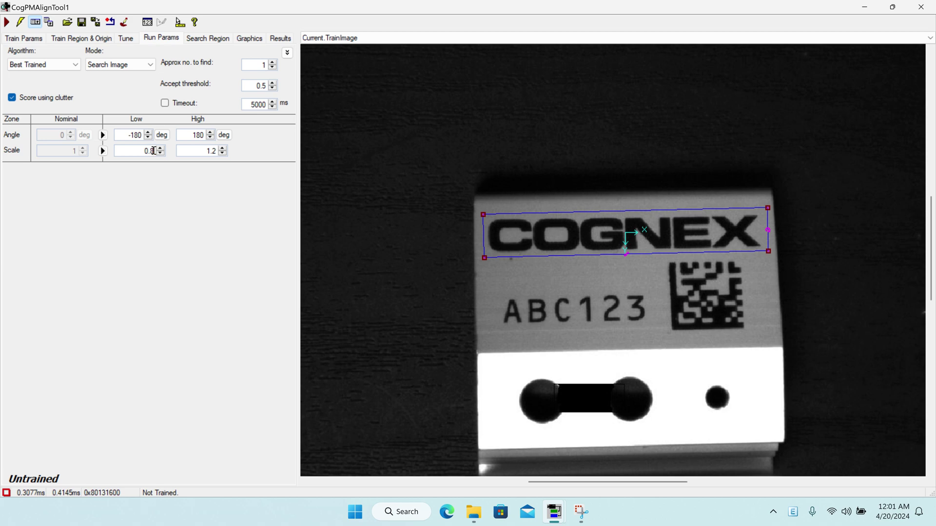
{"action": "left_click", "coordinate": [160, 148]}
{"action": "left_click_drag", "start_coordinate": [262, 85], "coordinate": [272, 86]}
{"action": "left_click", "coordinate": [273, 89]}
Step: Train the COGNEX logo pattern and run CogPMAlignTool1 once
{"action": "left_click", "coordinate": [33, 42]}
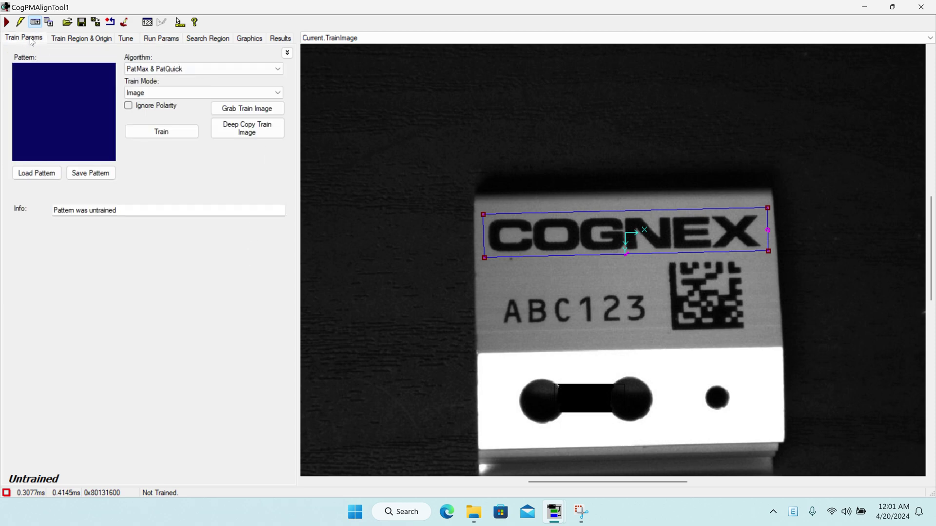
{"action": "left_click", "coordinate": [171, 136]}
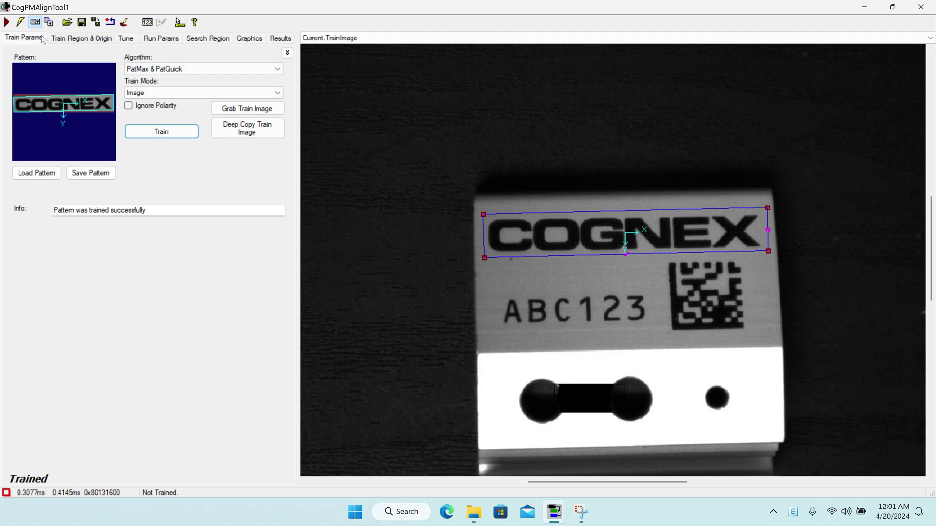
{"action": "left_click", "coordinate": [5, 22]}
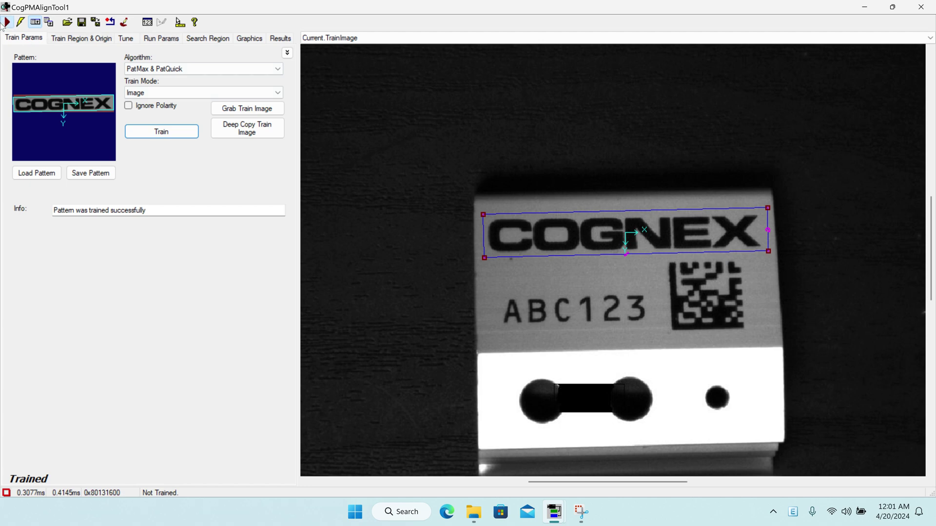
Step: Check the found pattern on the LastRun.InputImage and its result scores, and close the alignment tool
{"action": "left_click", "coordinate": [305, 38]}
{"action": "left_click", "coordinate": [332, 72]}
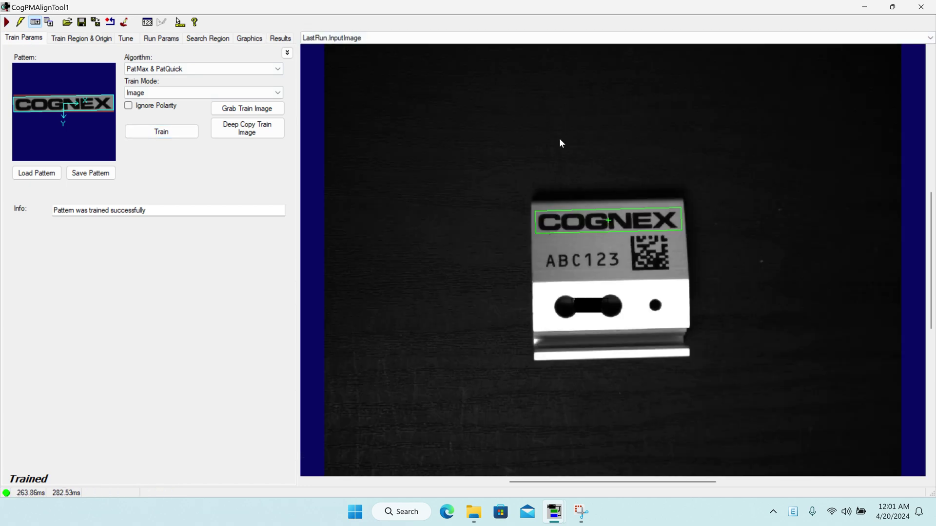
{"action": "scroll", "coordinate": [690, 222], "scroll_direction": "up", "scroll_amount": 2}
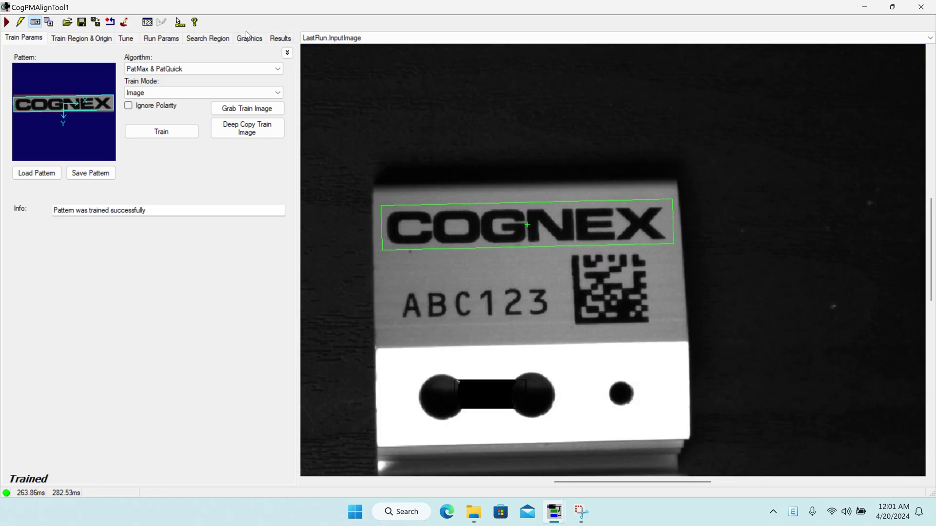
{"action": "left_click", "coordinate": [275, 39]}
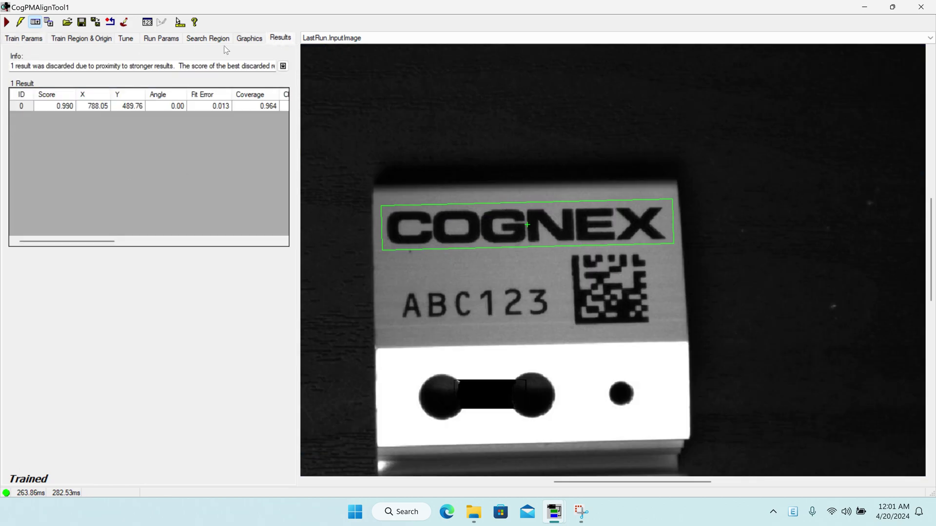
{"action": "left_click", "coordinate": [921, 6]}
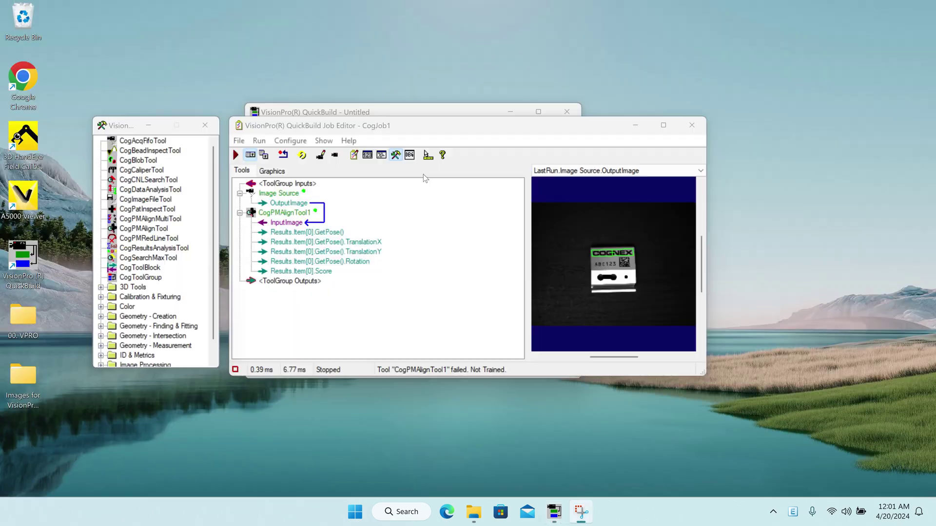
Step: Add a CogFixtureTool, linking GetPose() to its UnfixturedFromFixturedTransform and the image source's OutputImage to its InputImage
{"action": "left_click", "coordinate": [100, 298]}
{"action": "left_click_drag", "start_coordinate": [149, 345], "coordinate": [329, 278]}
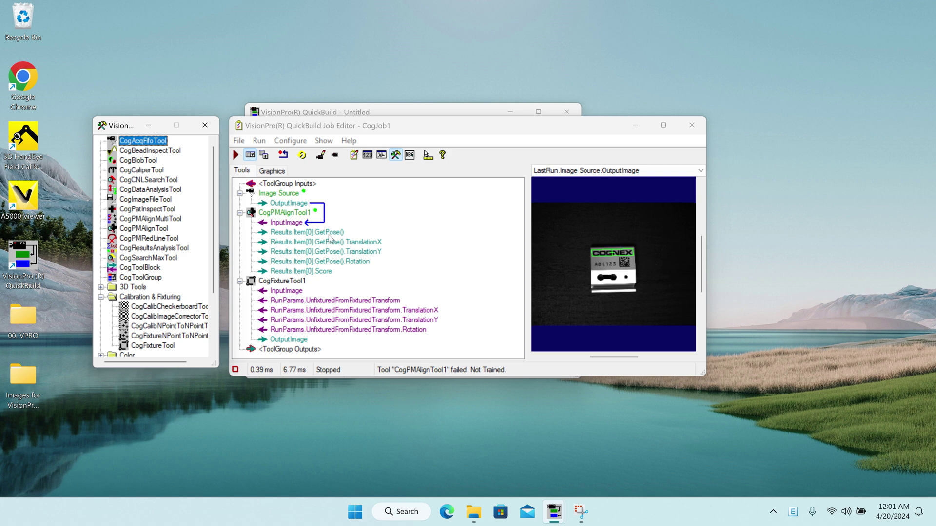
{"action": "left_click_drag", "start_coordinate": [329, 233], "coordinate": [408, 302]}
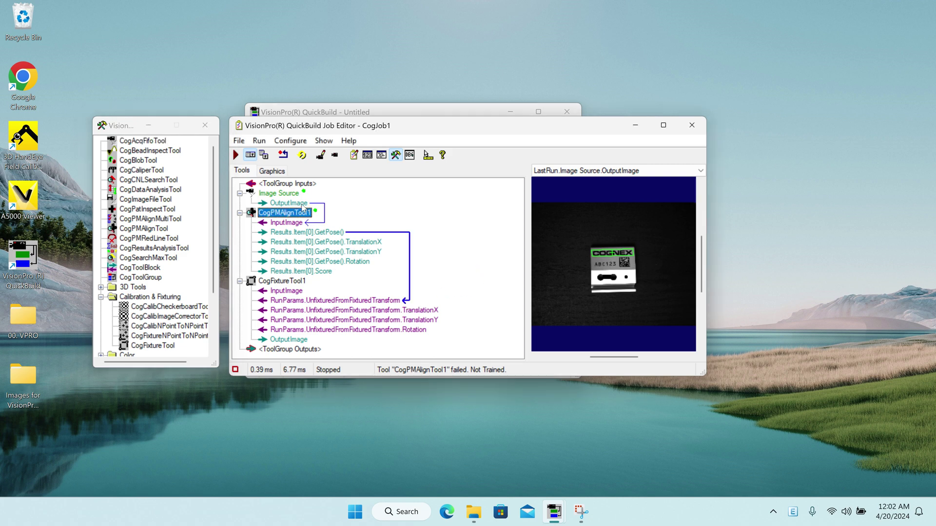
{"action": "mouse_move", "coordinate": [304, 212]}
{"action": "left_mouse_down"}
{"action": "mouse_move", "coordinate": [414, 215]}
{"action": "mouse_move", "coordinate": [318, 292]}
{"action": "left_mouse_up"}
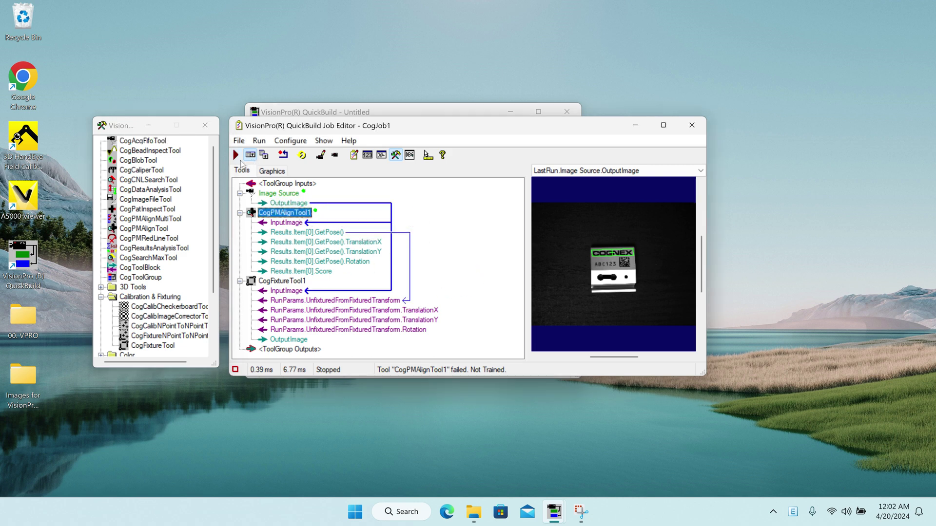
{"action": "left_click", "coordinate": [276, 281]}
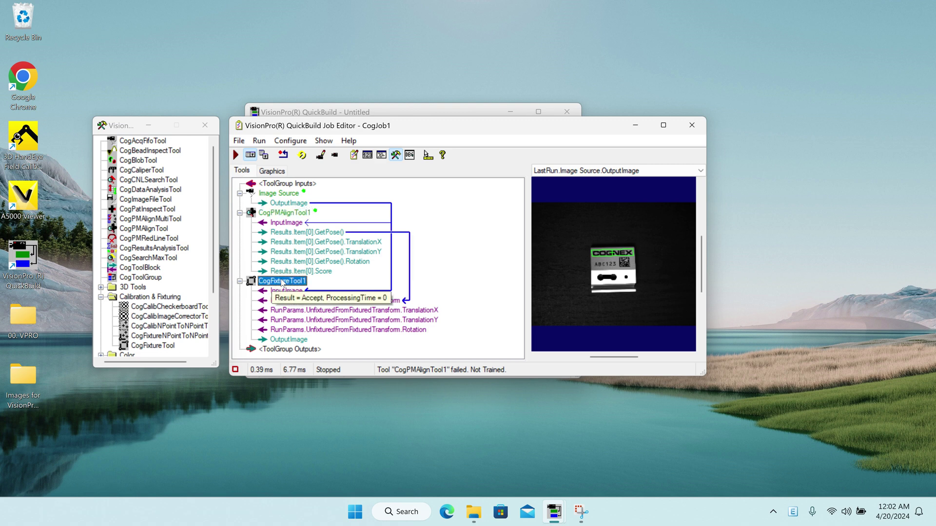
Step: Run CogFixtureTool1 and add a ViDiEL CogClassifyTool after it, linking the fixture tool's OutputImage to its InputImage
{"action": "right_click", "coordinate": [282, 281]}
{"action": "left_click", "coordinate": [307, 302]}
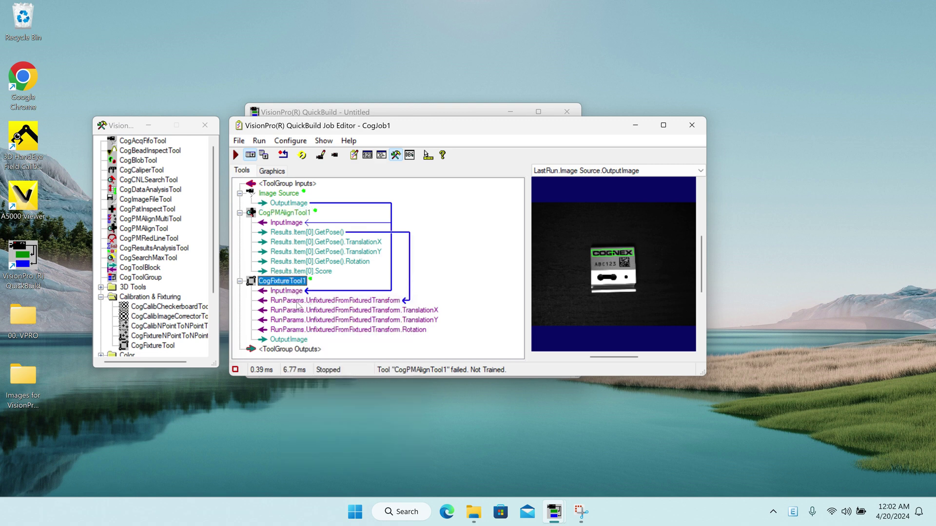
{"action": "scroll", "coordinate": [151, 338], "scroll_direction": "down", "scroll_amount": 3}
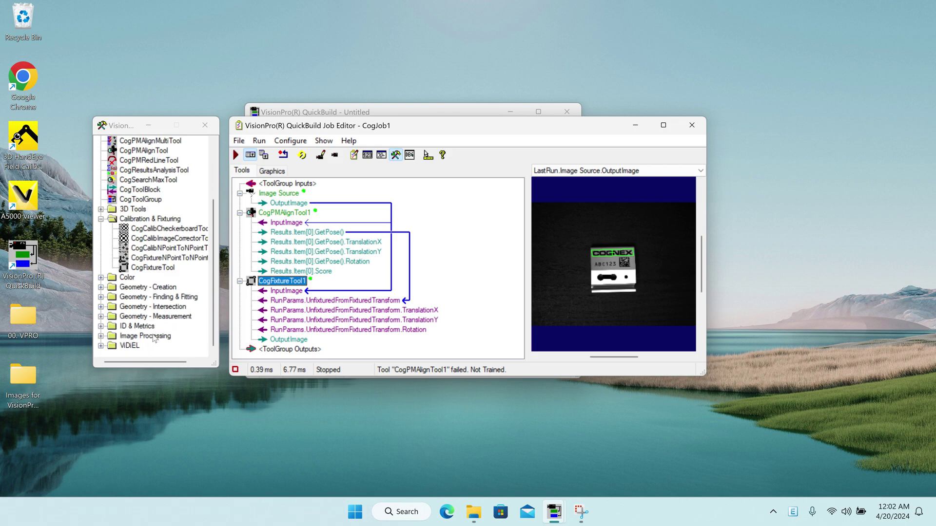
{"action": "left_click", "coordinate": [101, 345]}
{"action": "left_click_drag", "start_coordinate": [156, 346], "coordinate": [273, 348]}
{"action": "left_click_drag", "start_coordinate": [290, 300], "coordinate": [308, 324]}
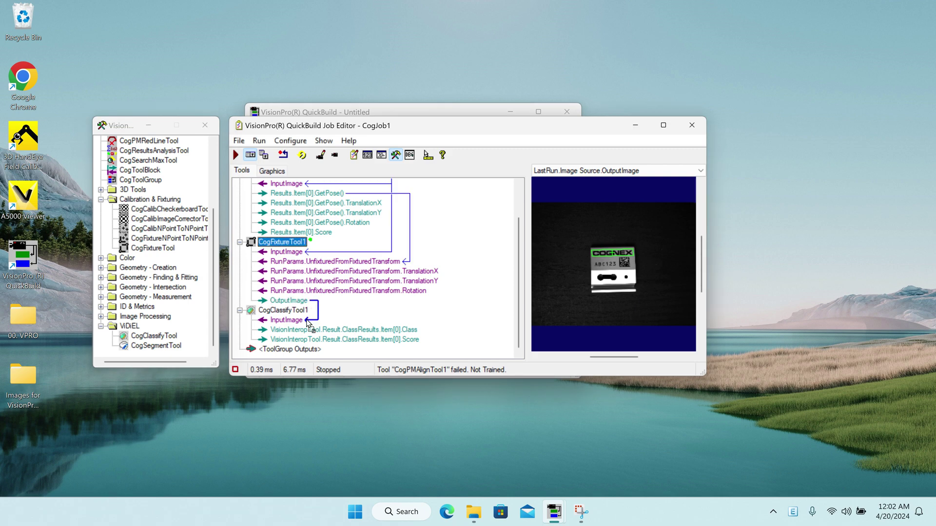
Step: Open CogClassifyTool1 beside the job editor and enable Auto Grab with a count of 12
{"action": "double_click", "coordinate": [288, 311]}
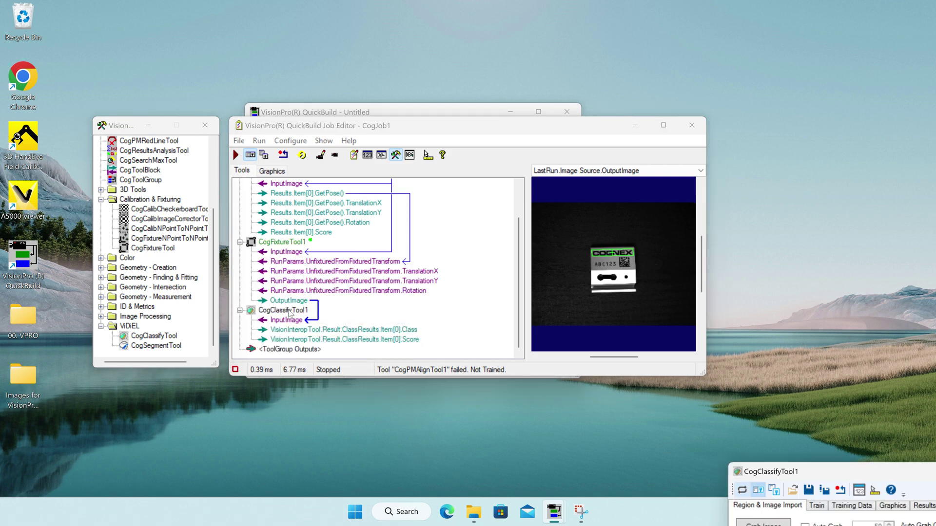
{"action": "left_click_drag", "start_coordinate": [818, 470], "coordinate": [381, 52]}
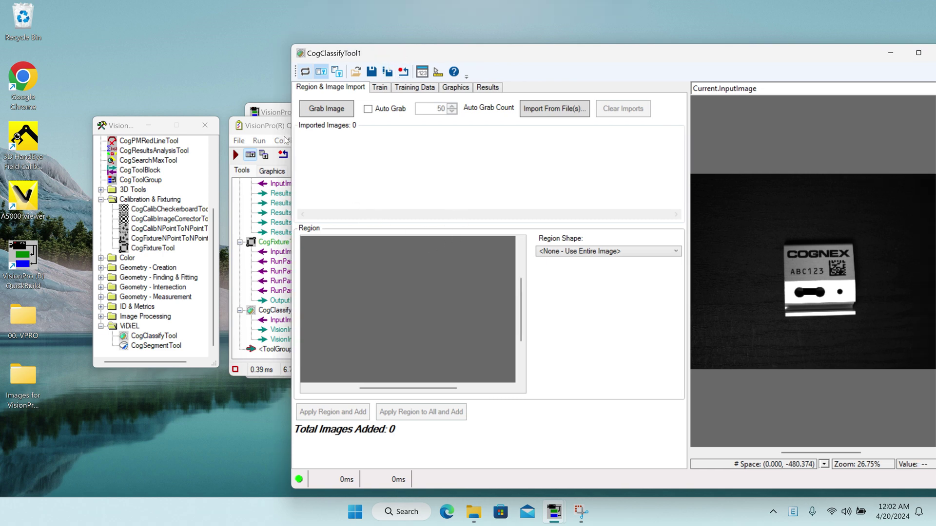
{"action": "left_click_drag", "start_coordinate": [272, 129], "coordinate": [158, 132]}
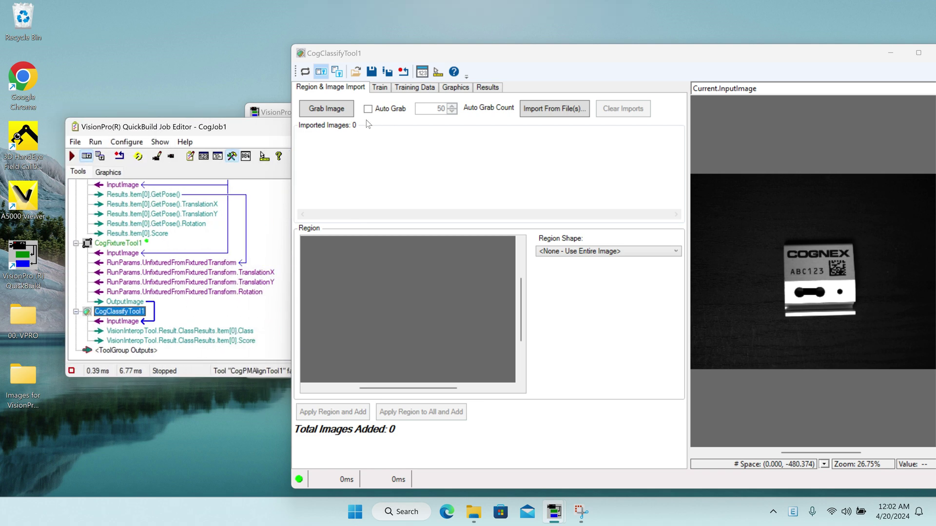
{"action": "left_click", "coordinate": [368, 108]}
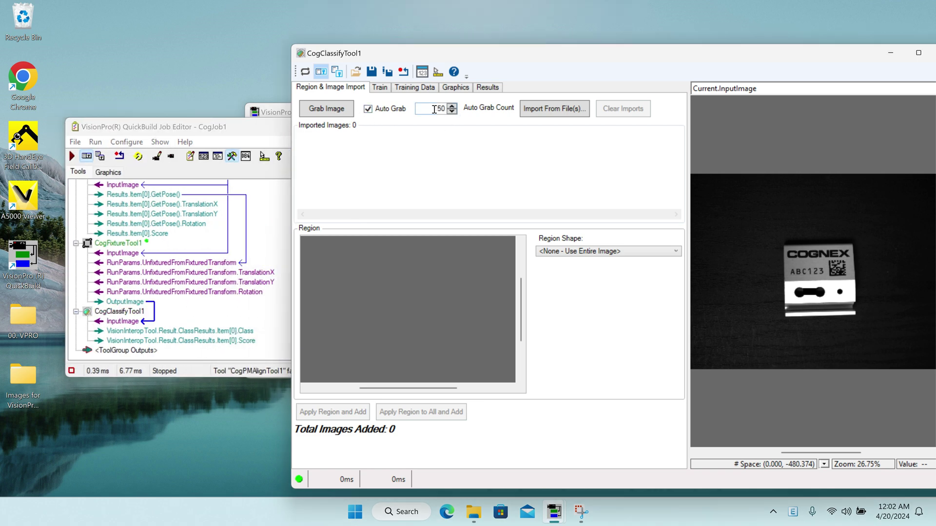
{"action": "double_click", "coordinate": [434, 109]}
{"action": "type", "text": "12"}
Step: Run the job repeatedly until 12 images are grabbed into CogClassifyTool1
{"action": "left_click", "coordinate": [72, 157]}
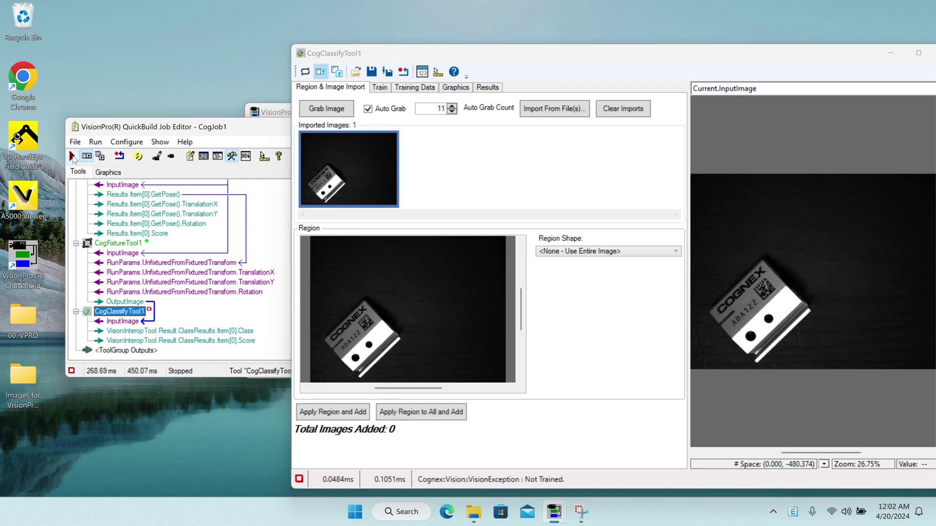
{"action": "left_click", "coordinate": [73, 157]}
{"action": "left_click", "coordinate": [72, 156]}
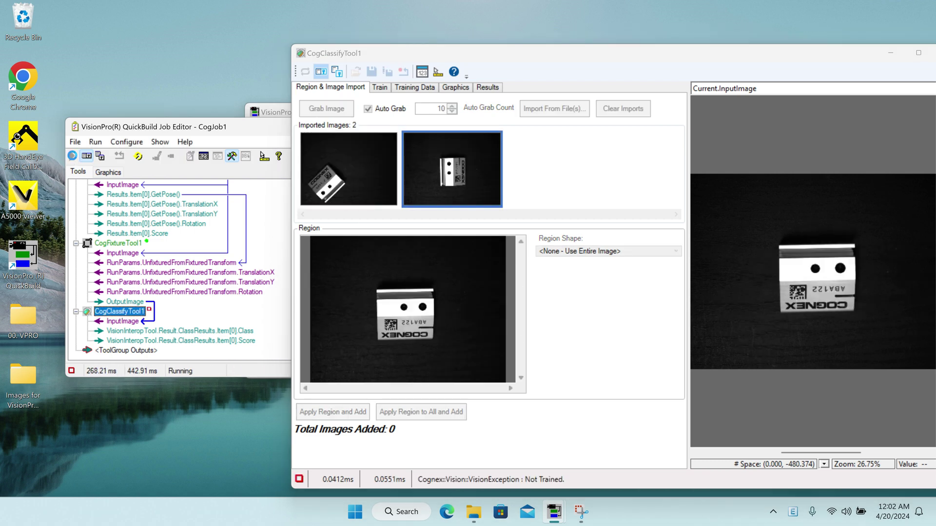
{"action": "left_click", "coordinate": [72, 157]}
{"action": "left_click", "coordinate": [72, 157]}
{"action": "left_click", "coordinate": [72, 157]}
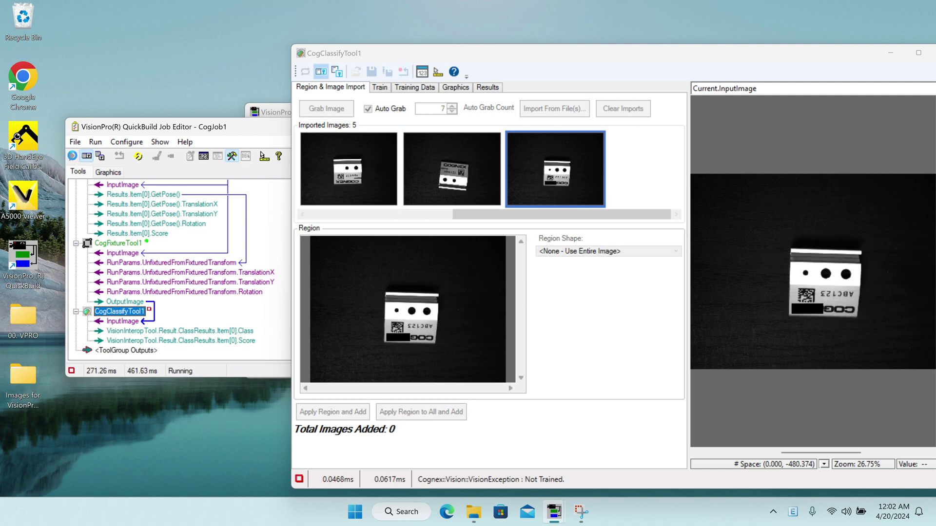
{"action": "left_click", "coordinate": [72, 157]}
{"action": "left_click", "coordinate": [73, 157]}
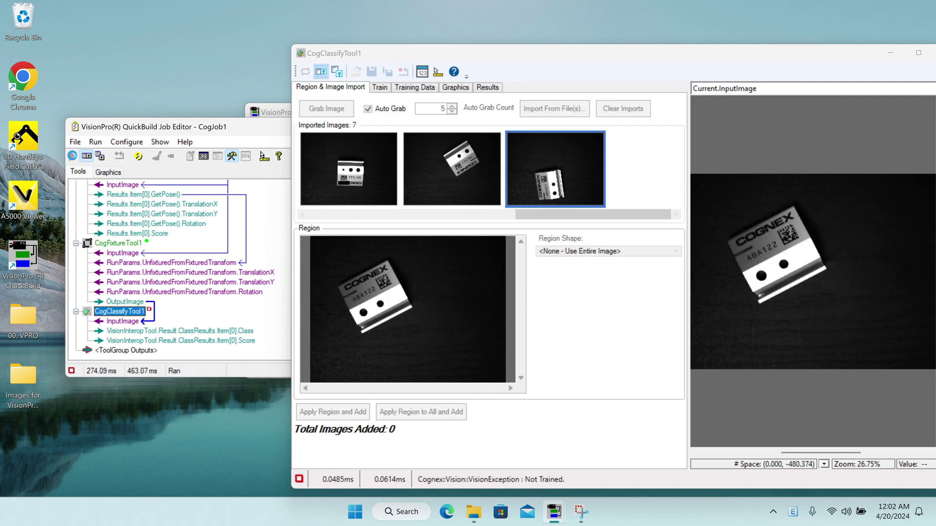
{"action": "left_click", "coordinate": [73, 157]}
{"action": "left_click", "coordinate": [72, 157]}
{"action": "left_click", "coordinate": [72, 157]}
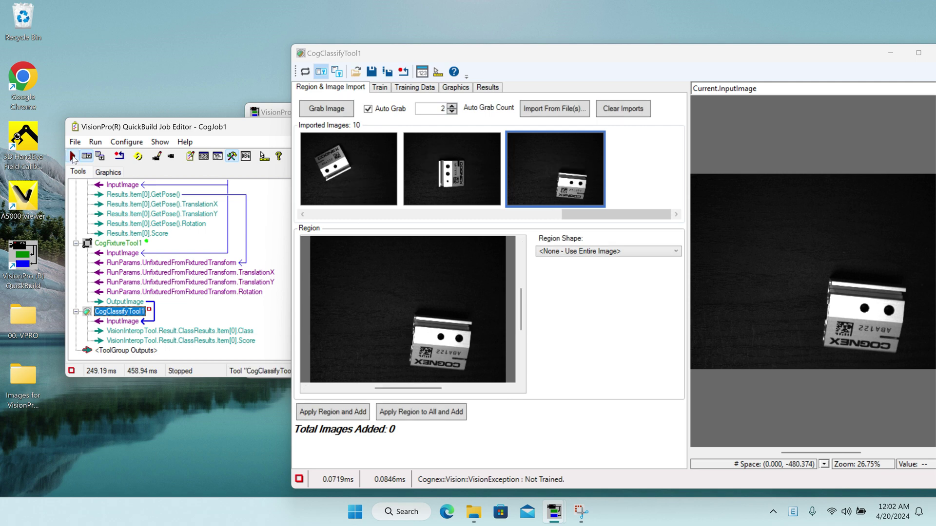
{"action": "left_click", "coordinate": [72, 157]}
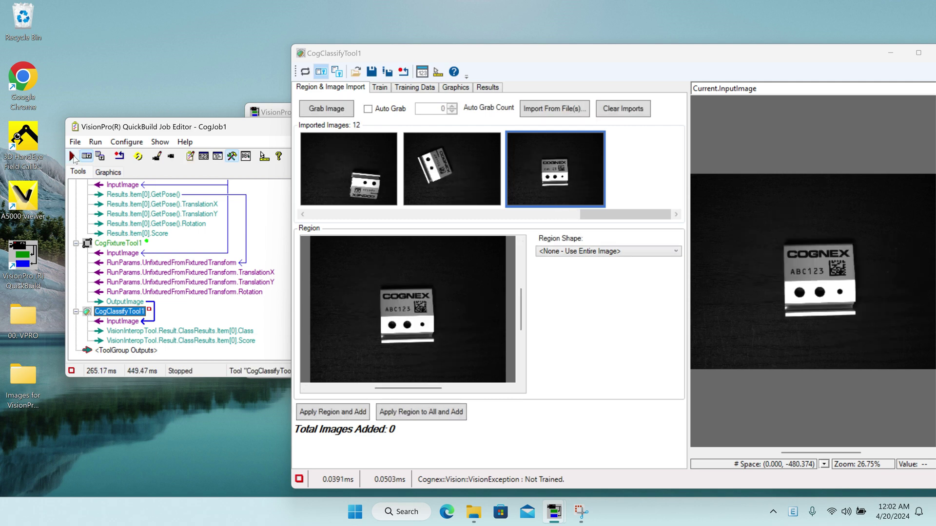
Step: Define a Rectangle region of about 558 by 548 around the whole block and apply it to all imported images, adding them
{"action": "left_click", "coordinate": [565, 252]}
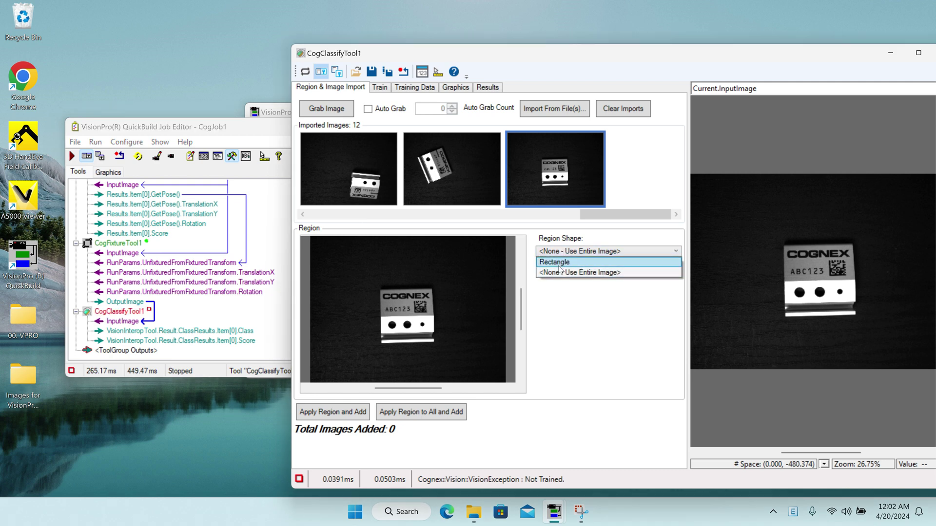
{"action": "left_click", "coordinate": [554, 261]}
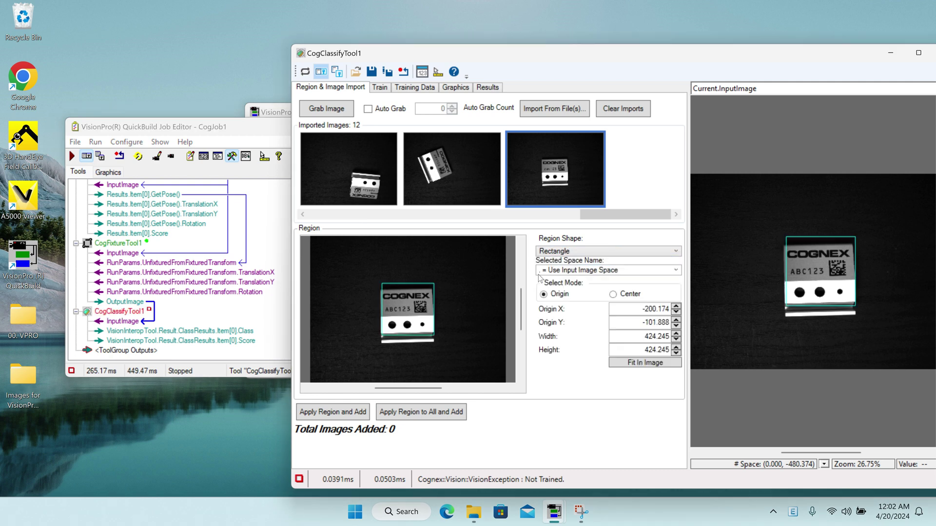
{"action": "left_click", "coordinate": [395, 283]}
{"action": "left_click_drag", "start_coordinate": [394, 284], "coordinate": [394, 284]}
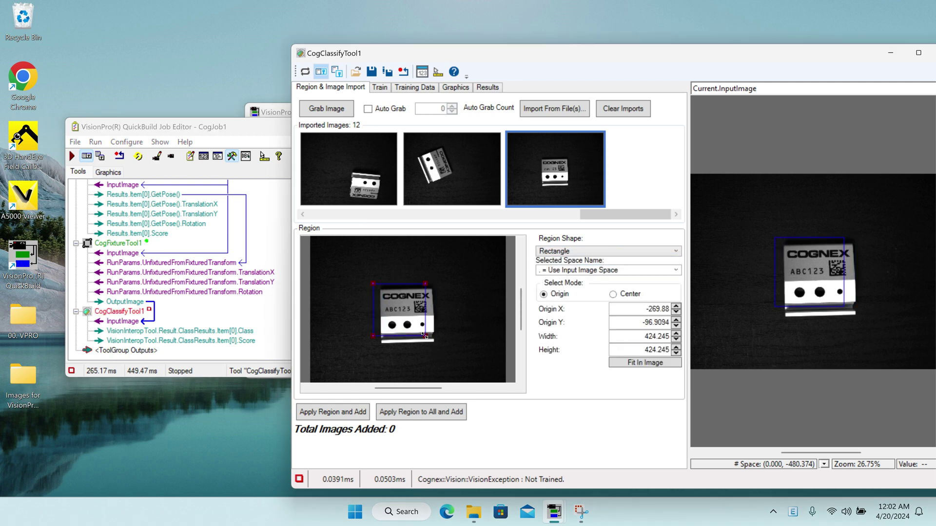
{"action": "left_click_drag", "start_coordinate": [423, 335], "coordinate": [442, 350]}
{"action": "mouse_move", "coordinate": [434, 390]}
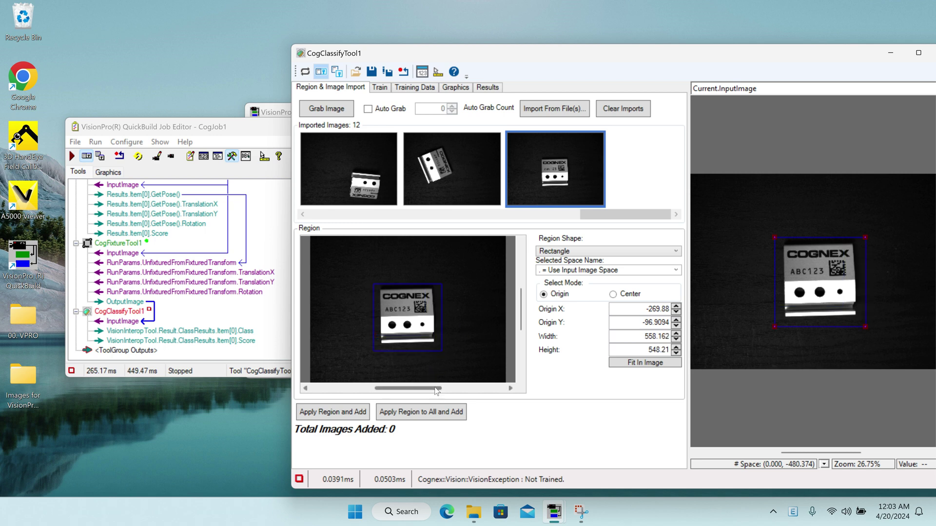
{"action": "left_click", "coordinate": [441, 413]}
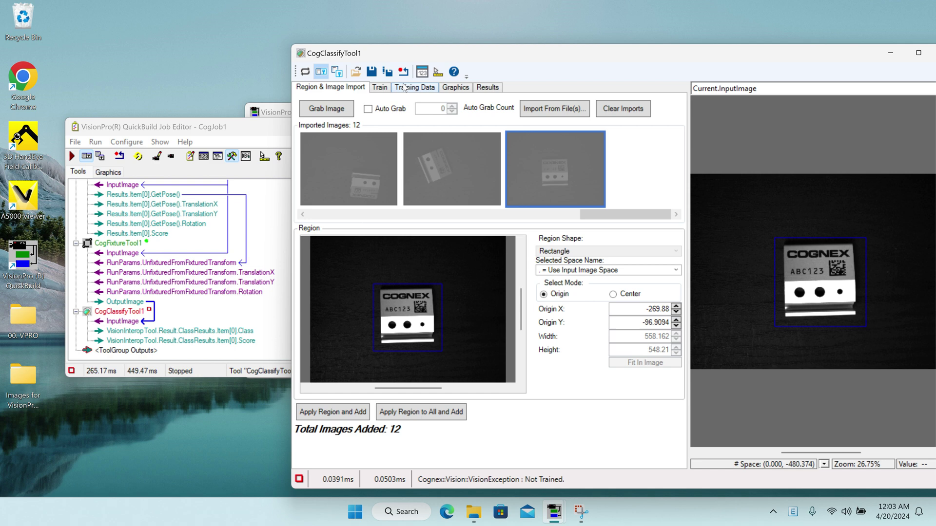
Step: Assign the first five training images, the two-hole ABA122 blocks and the block with the masked logo, to the NG class
{"action": "left_click", "coordinate": [381, 88]}
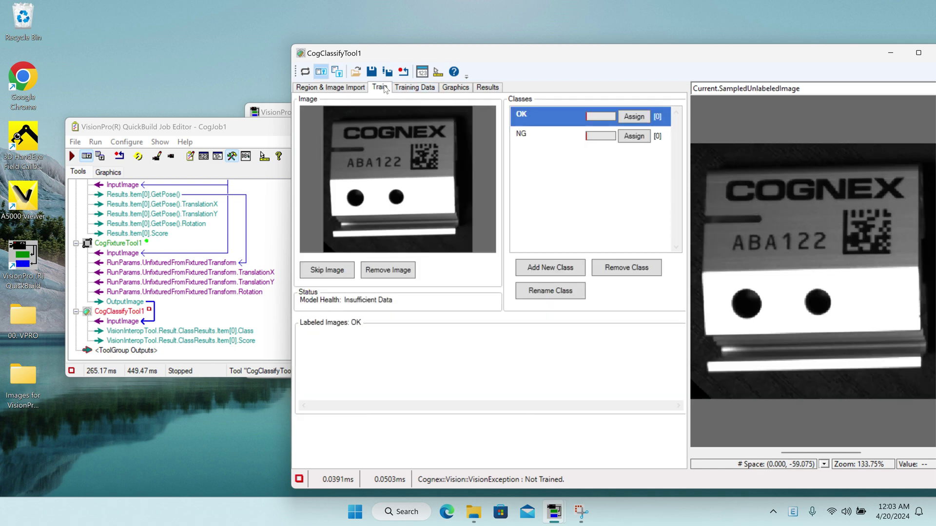
{"action": "left_click", "coordinate": [634, 137]}
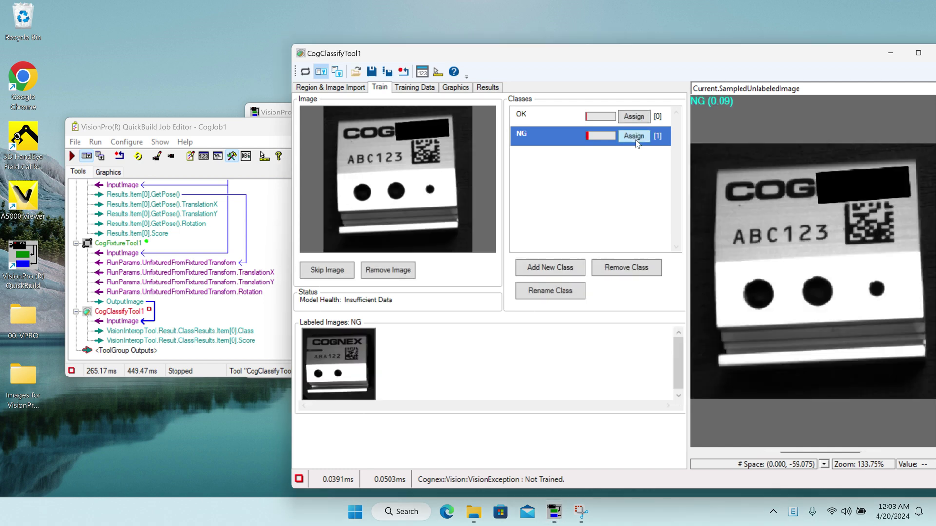
{"action": "left_click", "coordinate": [633, 136]}
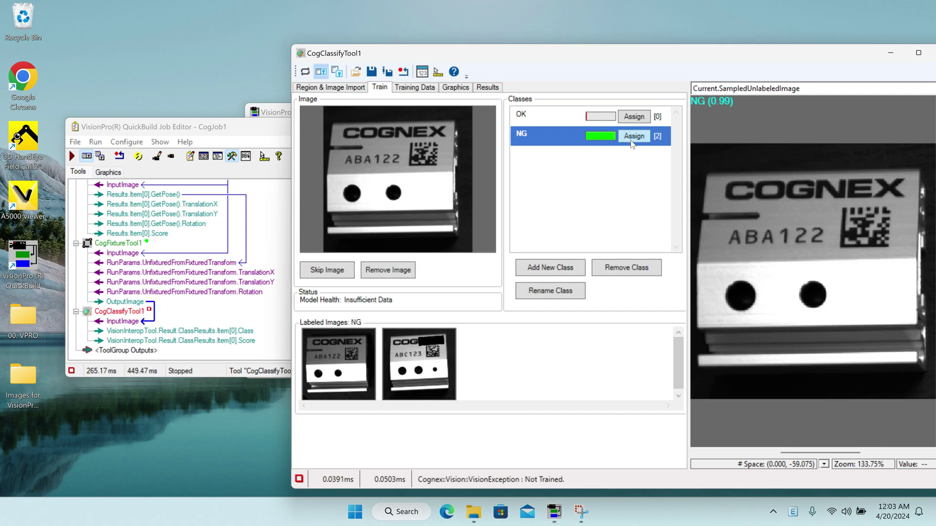
{"action": "left_click", "coordinate": [632, 140]}
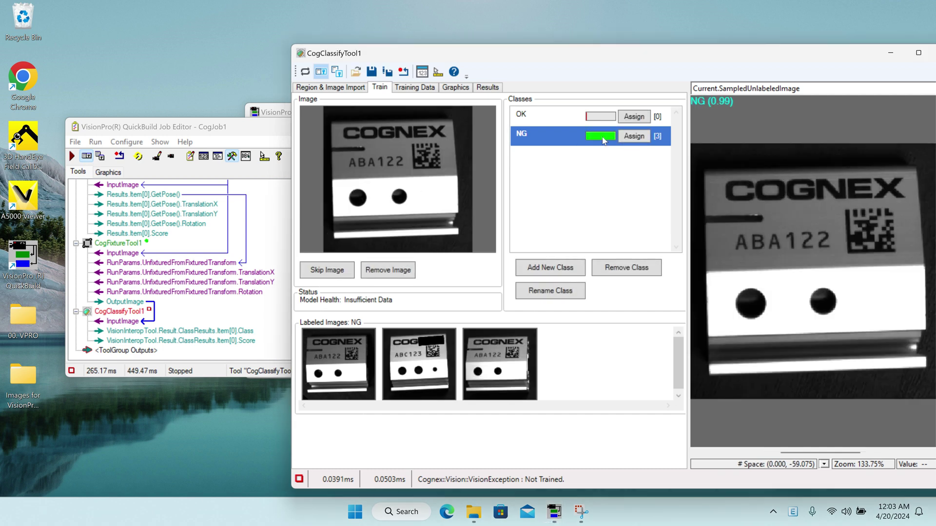
{"action": "left_click", "coordinate": [634, 137]}
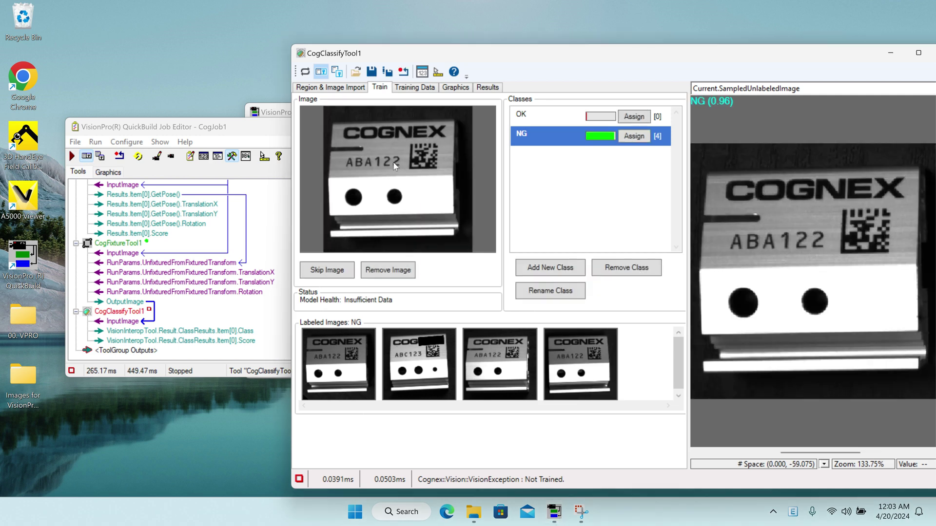
{"action": "left_click", "coordinate": [636, 140]}
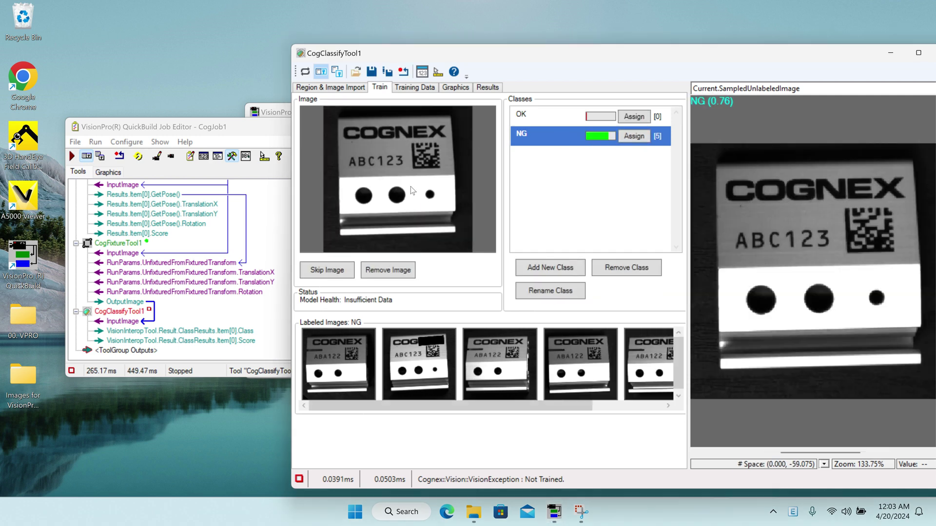
Step: Assign the next two ABC123 block images to the OK class and the remaining five ABA122 images to NG
{"action": "left_click", "coordinate": [632, 116]}
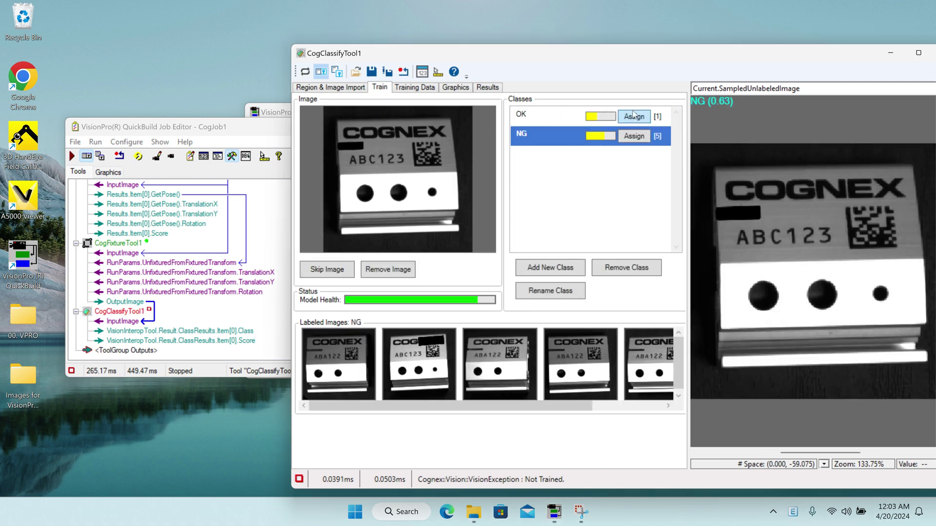
{"action": "left_click", "coordinate": [634, 116]}
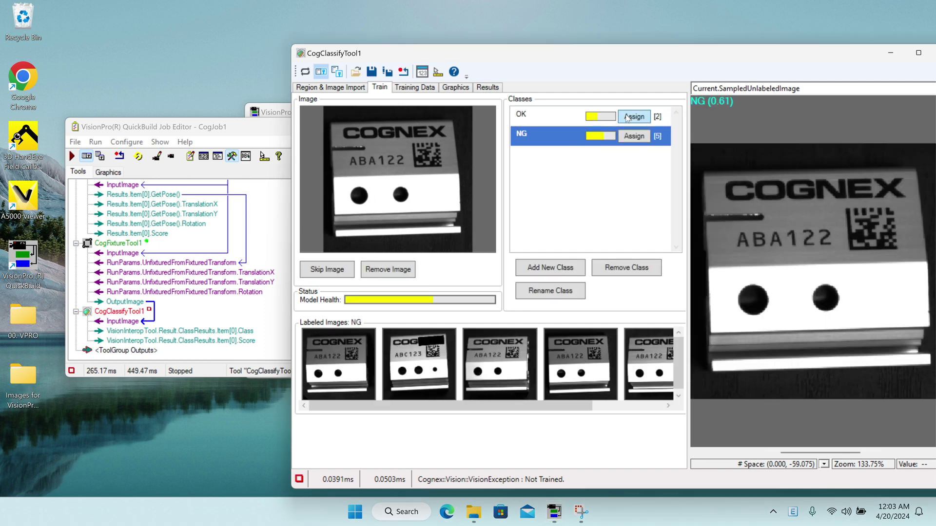
{"action": "left_click", "coordinate": [631, 138]}
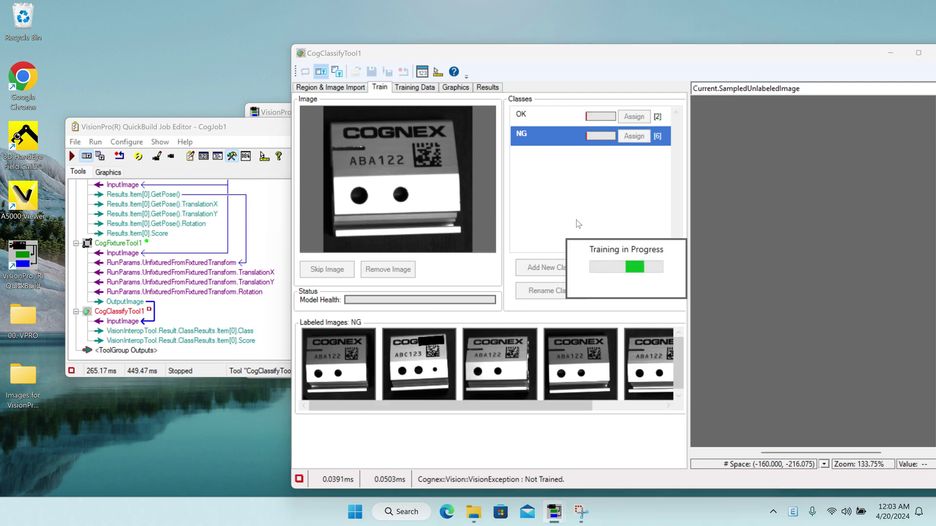
{"action": "left_click", "coordinate": [638, 139]}
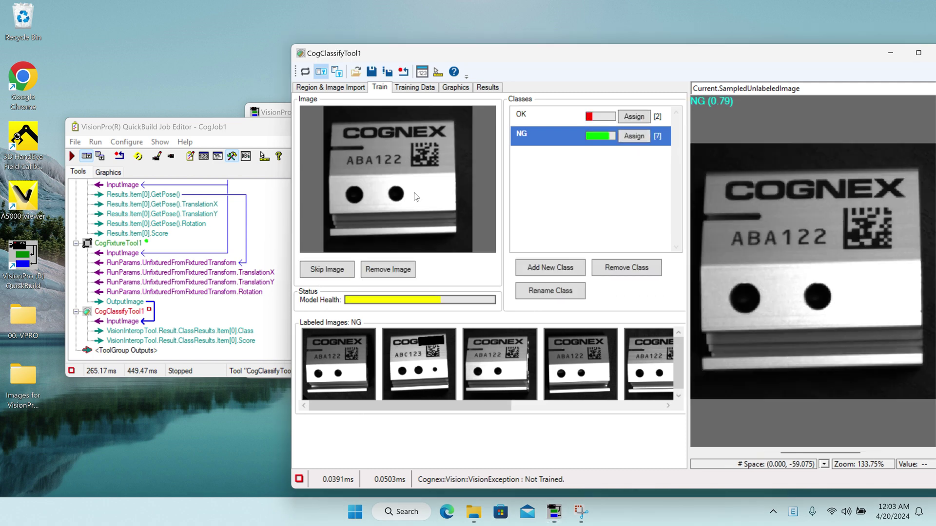
{"action": "left_click", "coordinate": [633, 136]}
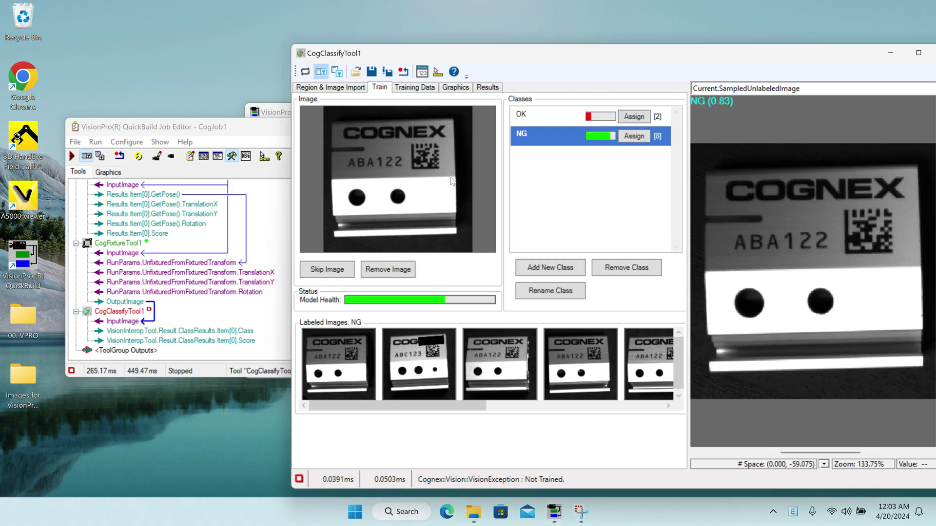
{"action": "left_click", "coordinate": [628, 138]}
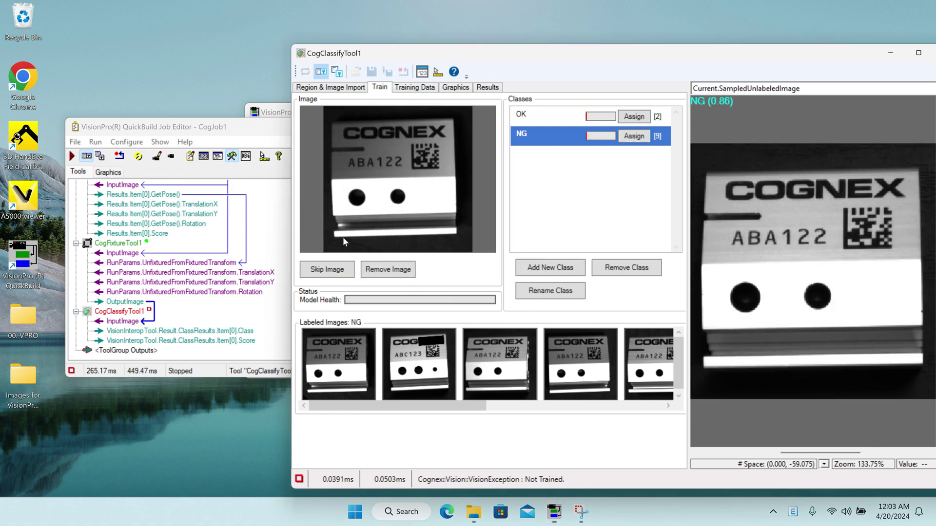
{"action": "left_click", "coordinate": [635, 138]}
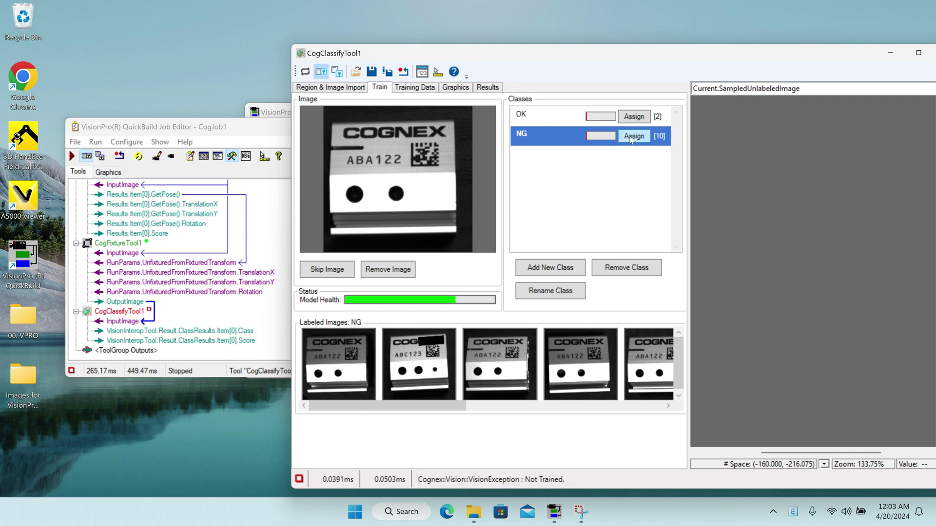
Step: Unassign the ABC123 image with the black mark below the logo from the OK class and assign it to NG
{"action": "left_click", "coordinate": [415, 88]}
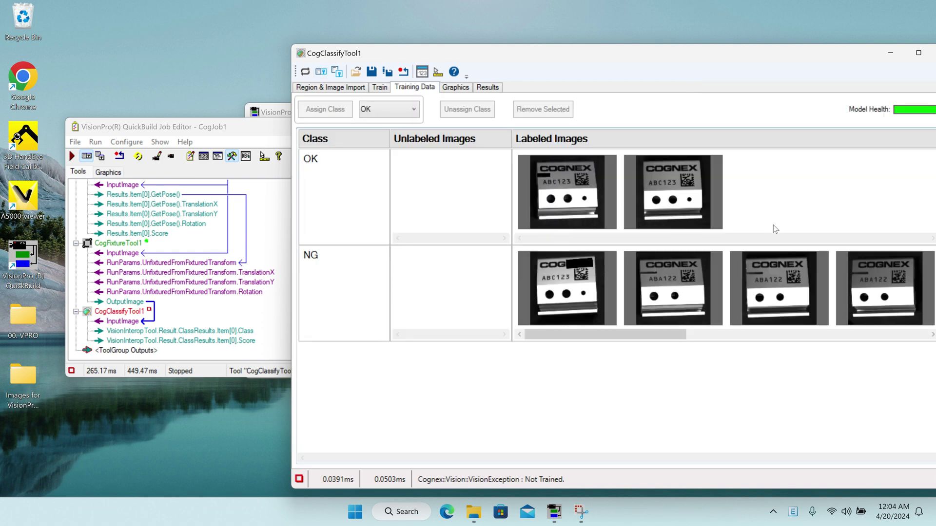
{"action": "mouse_move", "coordinate": [570, 334]}
{"action": "left_mouse_down"}
{"action": "mouse_move", "coordinate": [692, 331]}
{"action": "mouse_move", "coordinate": [571, 333]}
{"action": "left_mouse_up"}
{"action": "left_click", "coordinate": [563, 194]}
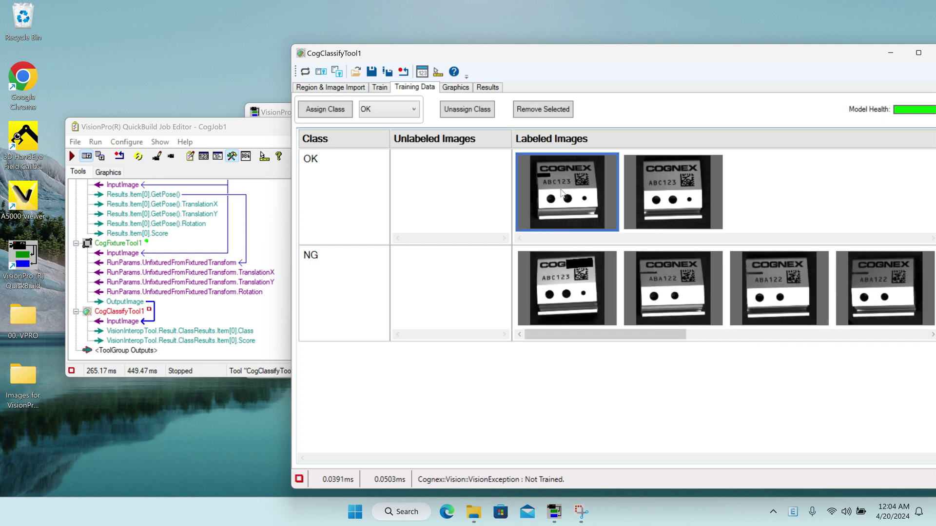
{"action": "left_click", "coordinate": [489, 110]}
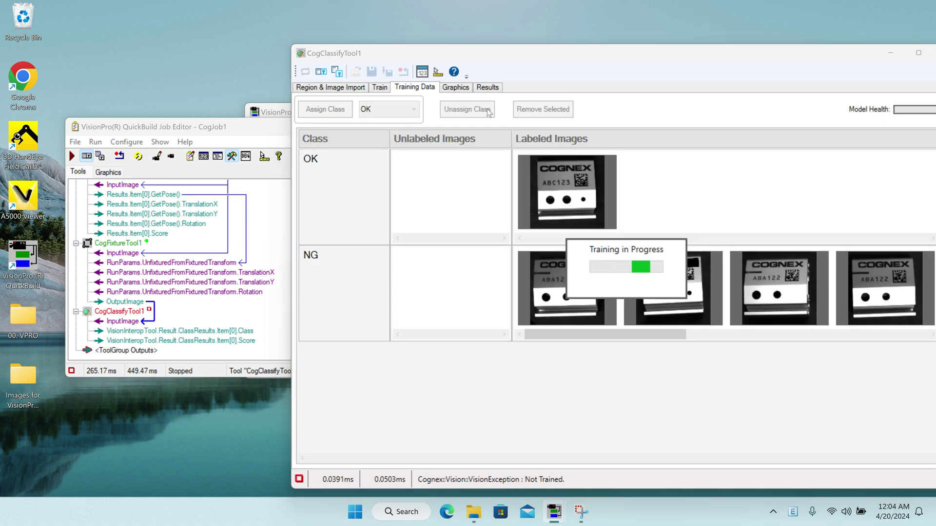
{"action": "left_click", "coordinate": [457, 294]}
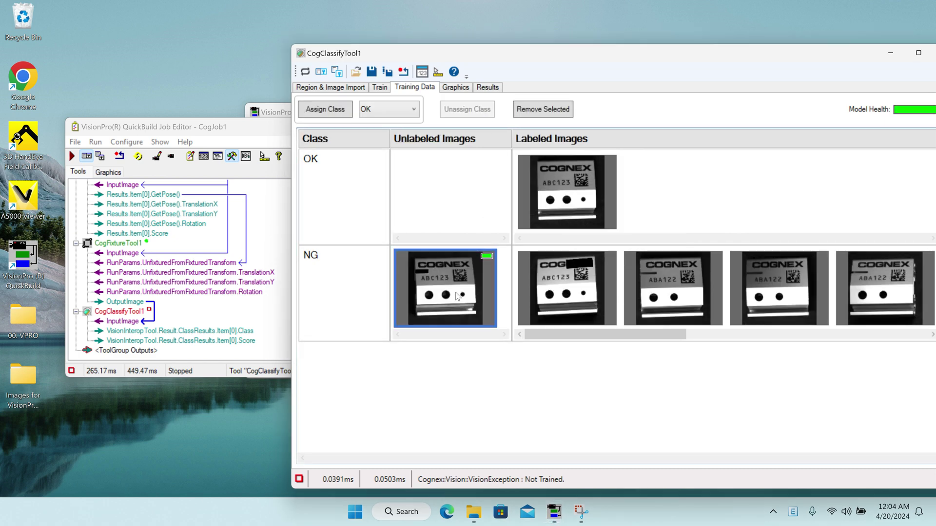
{"action": "left_click", "coordinate": [365, 111]}
{"action": "left_click", "coordinate": [378, 130]}
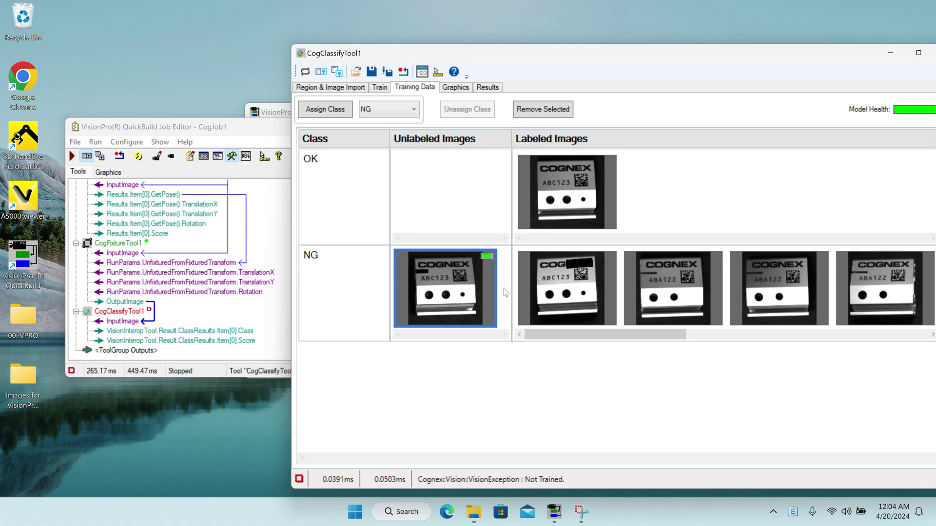
{"action": "left_click", "coordinate": [320, 112]}
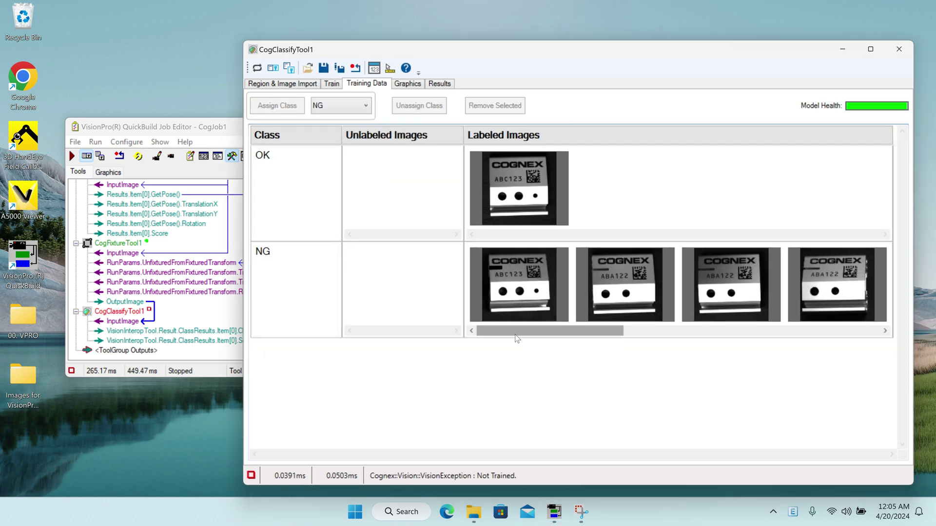
{"action": "mouse_move", "coordinate": [518, 335]}
{"action": "left_mouse_down"}
{"action": "mouse_move", "coordinate": [775, 332]}
{"action": "mouse_move", "coordinate": [503, 331]}
{"action": "left_mouse_up"}
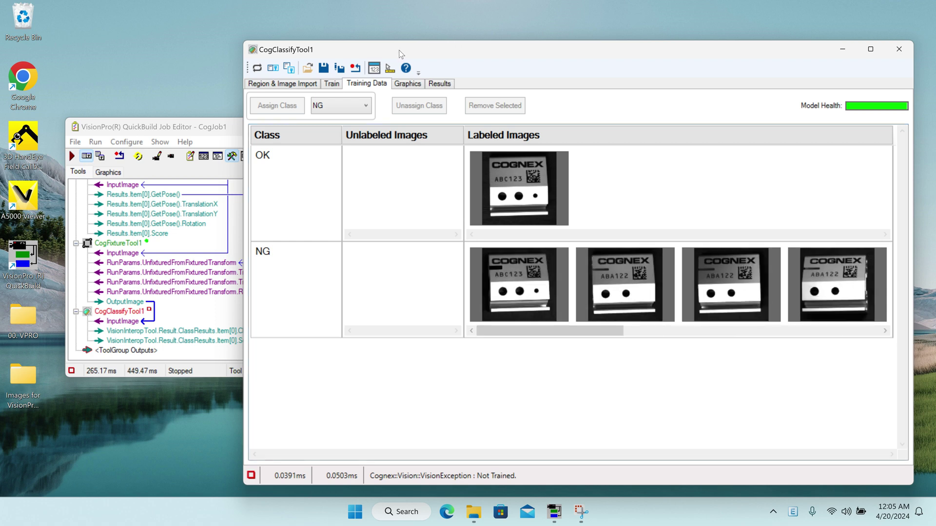
Step: Clear the imported images and enable Auto Grab with a count of 15
{"action": "left_click_drag", "start_coordinate": [401, 53], "coordinate": [559, 76]}
{"action": "left_click", "coordinate": [423, 106]}
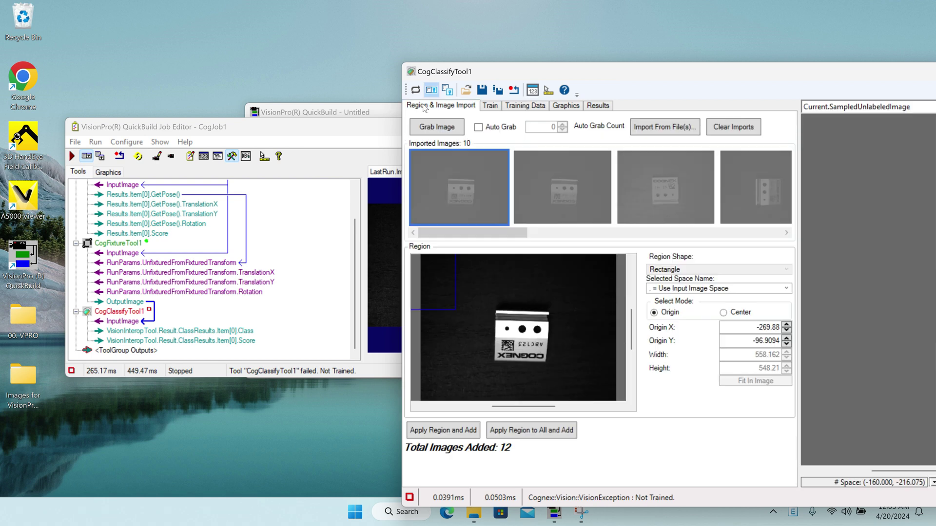
{"action": "left_click", "coordinate": [753, 127]}
{"action": "left_click_drag", "start_coordinate": [600, 79], "coordinate": [448, 59]}
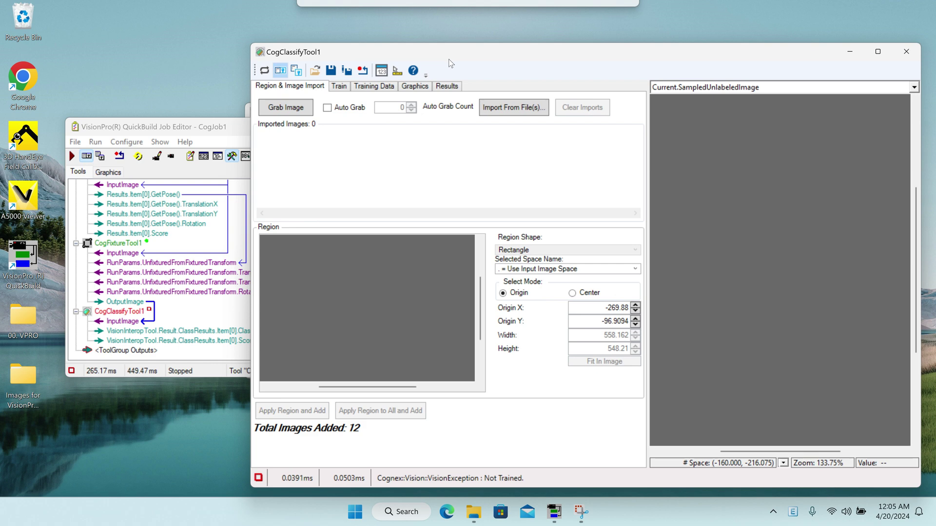
{"action": "left_click", "coordinate": [340, 108]}
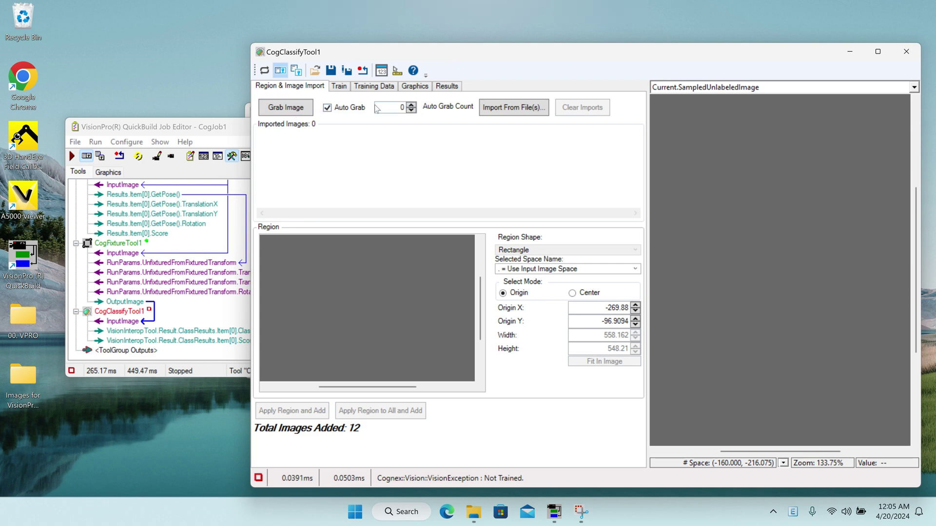
{"action": "left_click", "coordinate": [413, 110]}
{"action": "double_click", "coordinate": [412, 105]}
{"action": "key", "text": "BackSpace"}
{"action": "key", "text": "Return"}
Step: Run the job continuously until 15 images are grabbed, stop it, and apply the region to all of them, adding them
{"action": "left_click", "coordinate": [137, 161]}
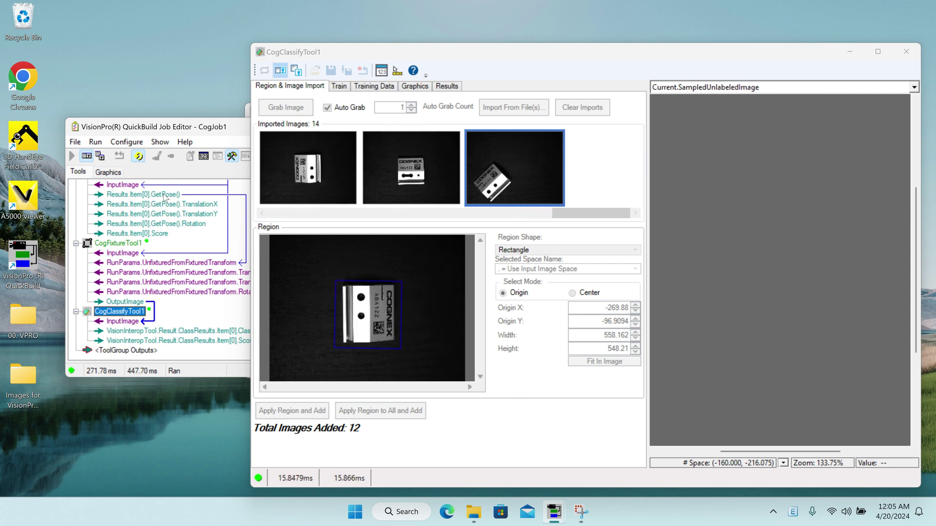
{"action": "left_click", "coordinate": [138, 159]}
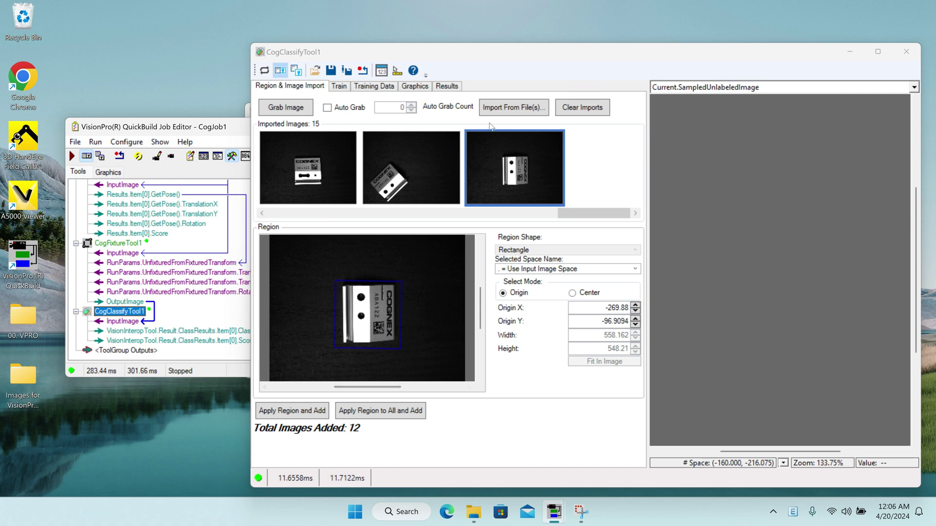
{"action": "left_click", "coordinate": [388, 414]}
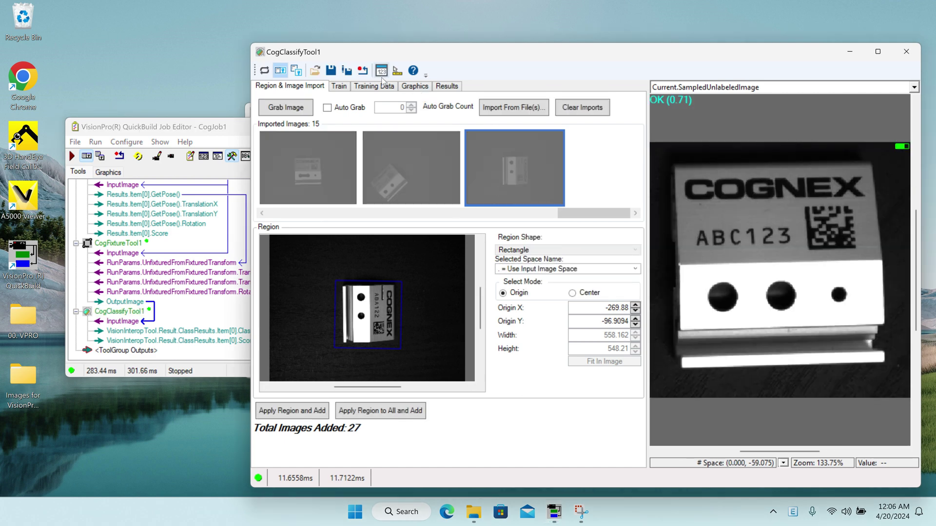
Step: Assign the first four new ABC123 training images to the OK class and the block with the two joined holes to NG
{"action": "left_click", "coordinate": [339, 86]}
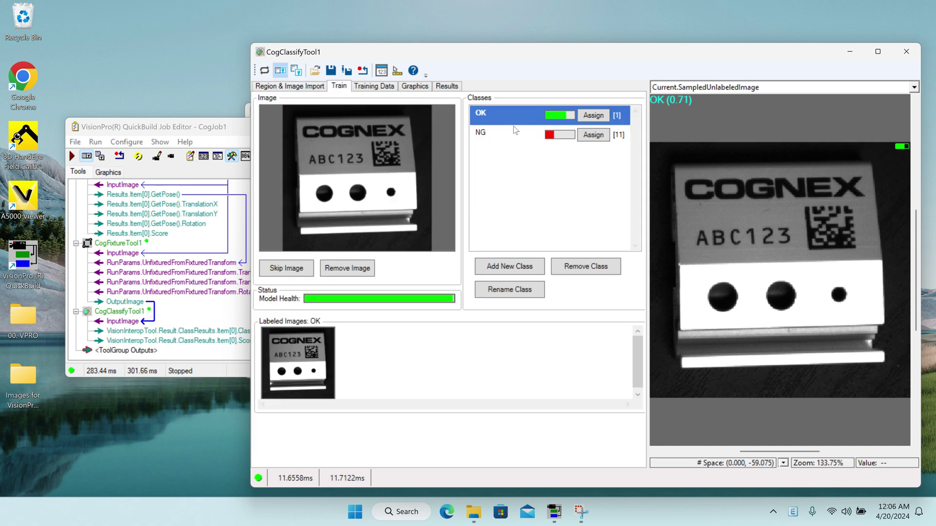
{"action": "left_click", "coordinate": [592, 117]}
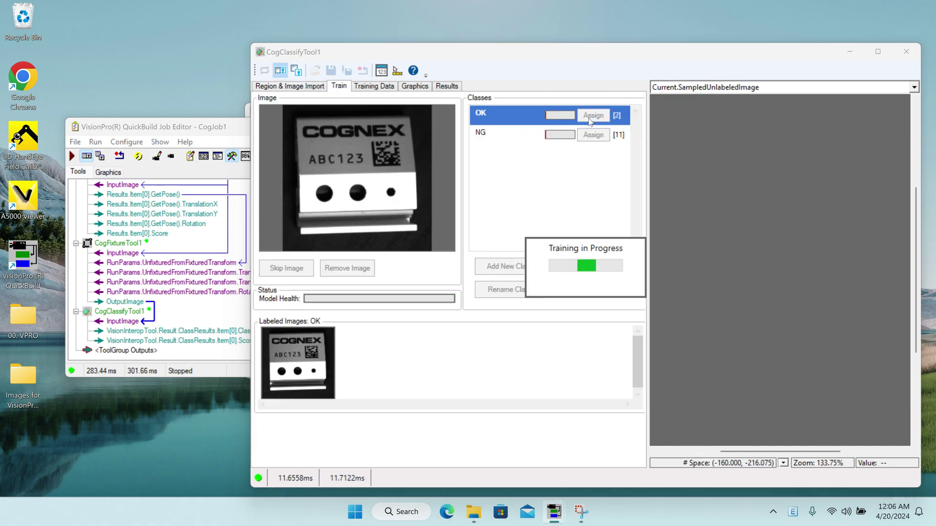
{"action": "left_click", "coordinate": [581, 119]}
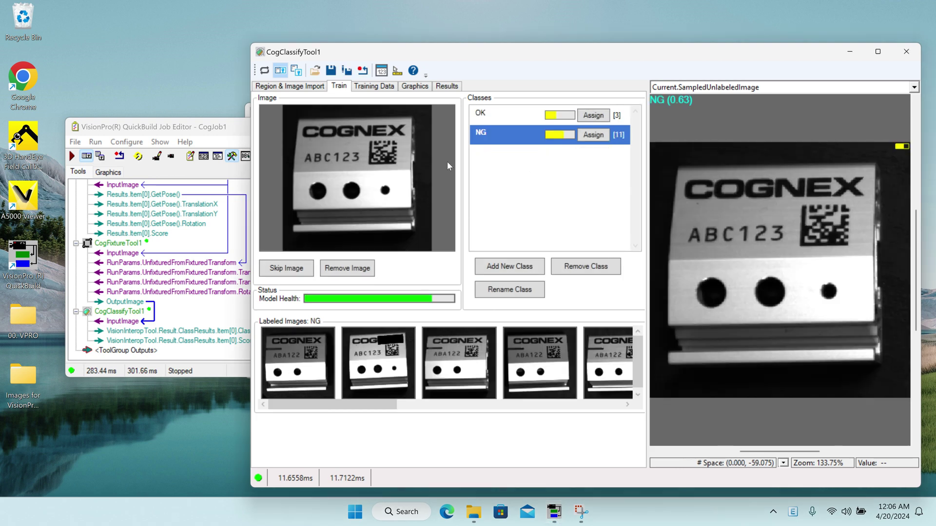
{"action": "left_click", "coordinate": [597, 119]}
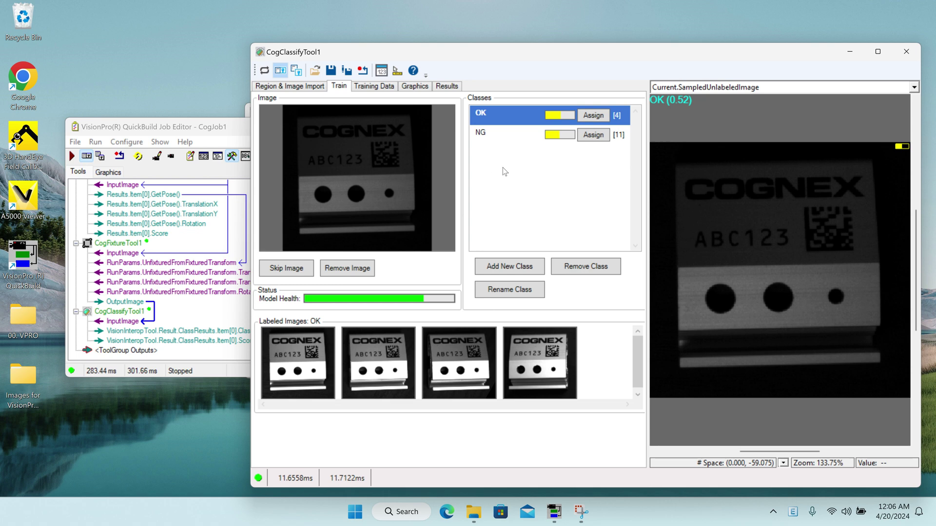
{"action": "left_click", "coordinate": [583, 117]}
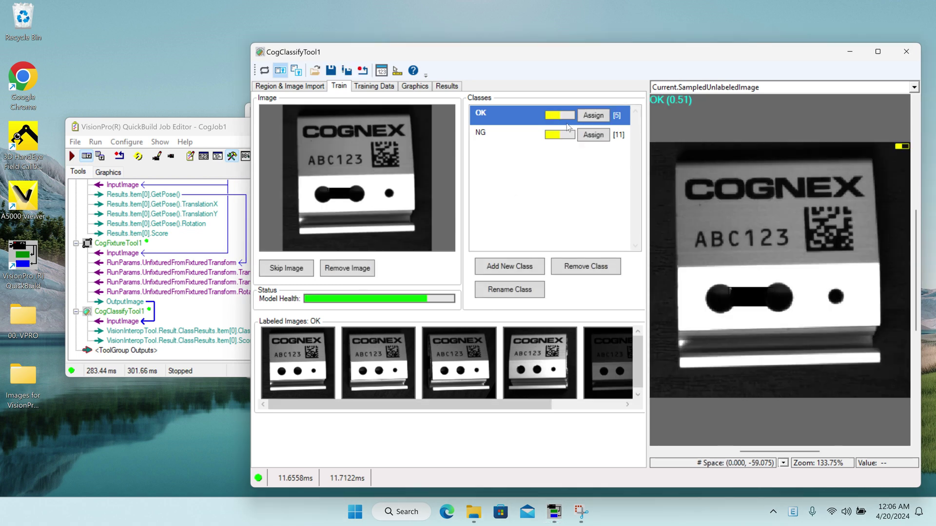
{"action": "left_click", "coordinate": [592, 136]}
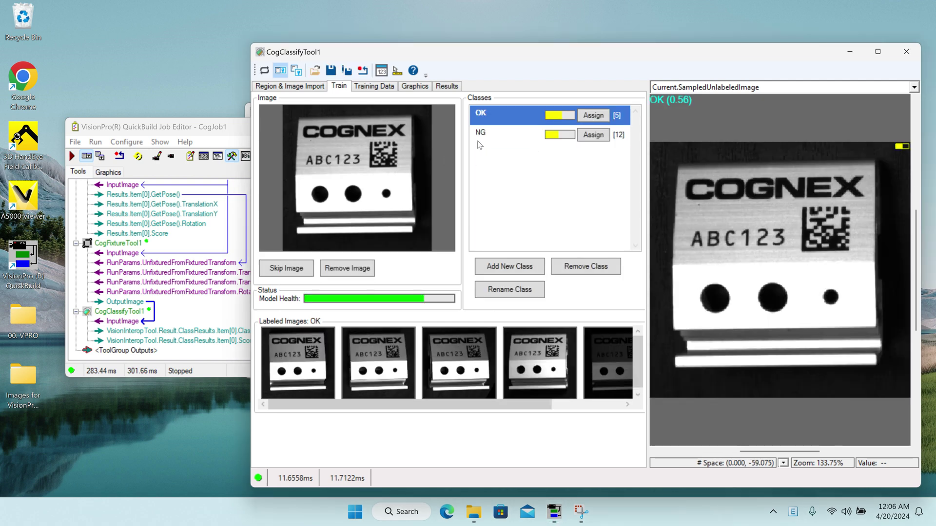
Step: Assign the next three ABC123 images to OK, the two-hole ABA122 block to NG, and the following three ABC123 images to OK
{"action": "left_click", "coordinate": [601, 118]}
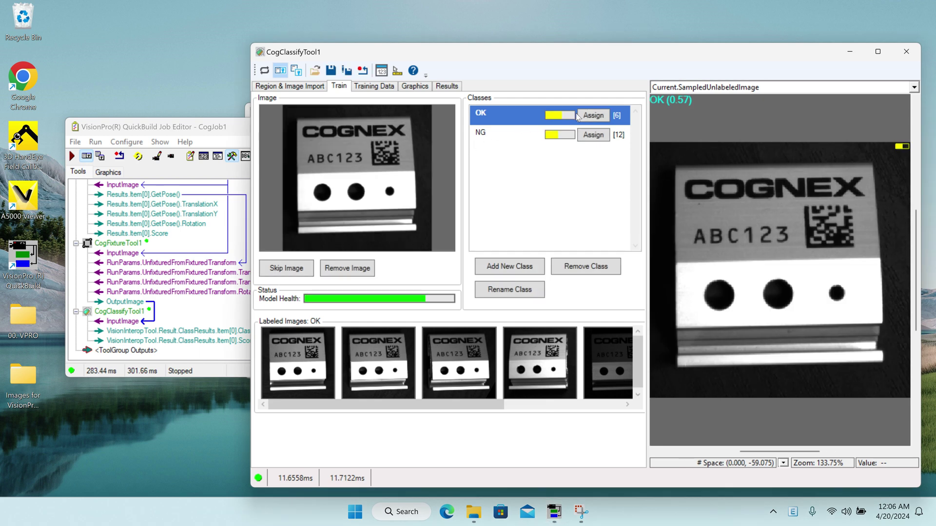
{"action": "left_click", "coordinate": [586, 119]}
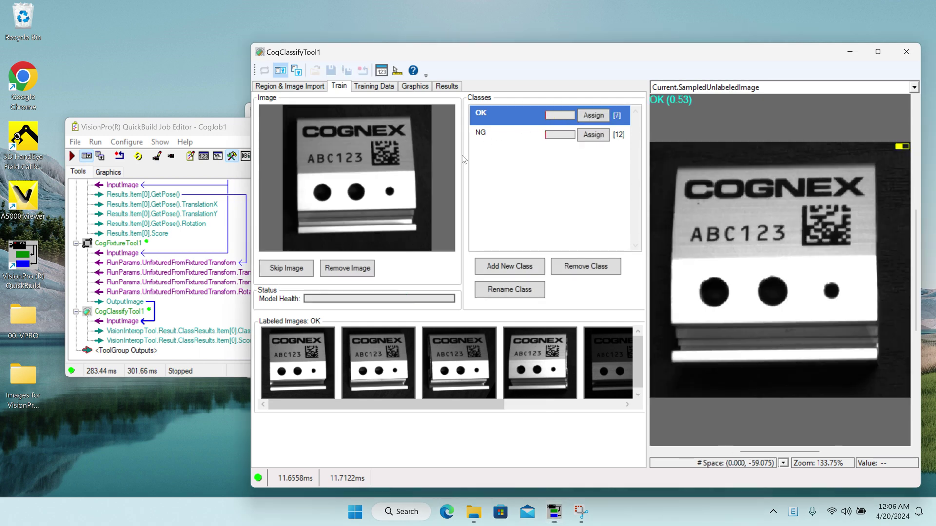
{"action": "left_click", "coordinate": [593, 118]}
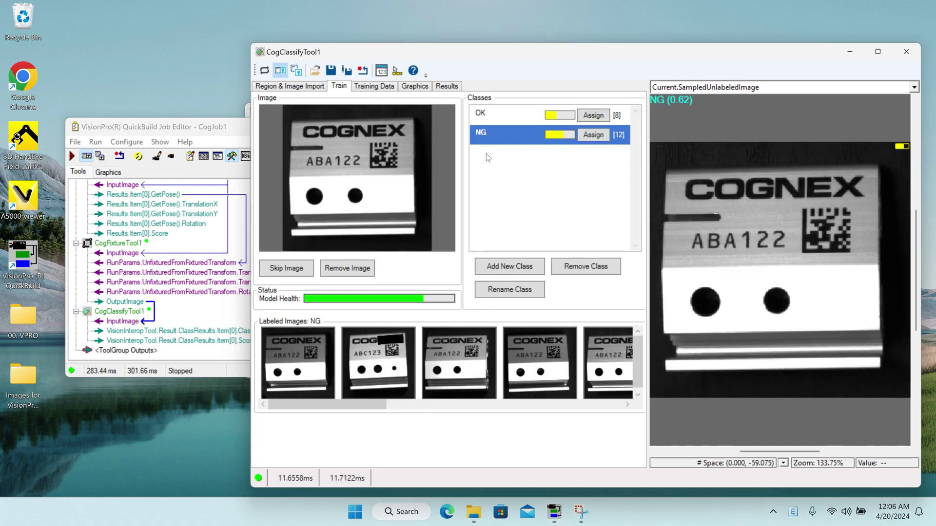
{"action": "left_click", "coordinate": [593, 135]}
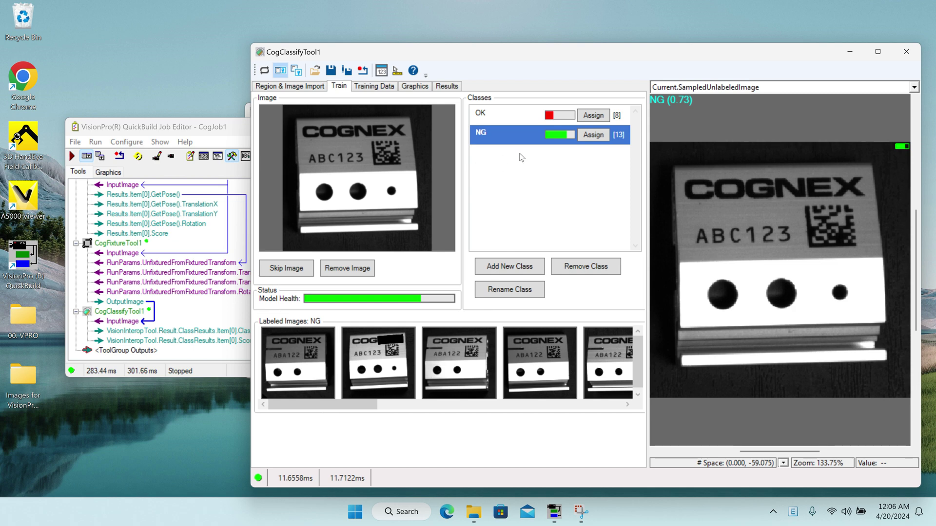
{"action": "left_click", "coordinate": [592, 116]}
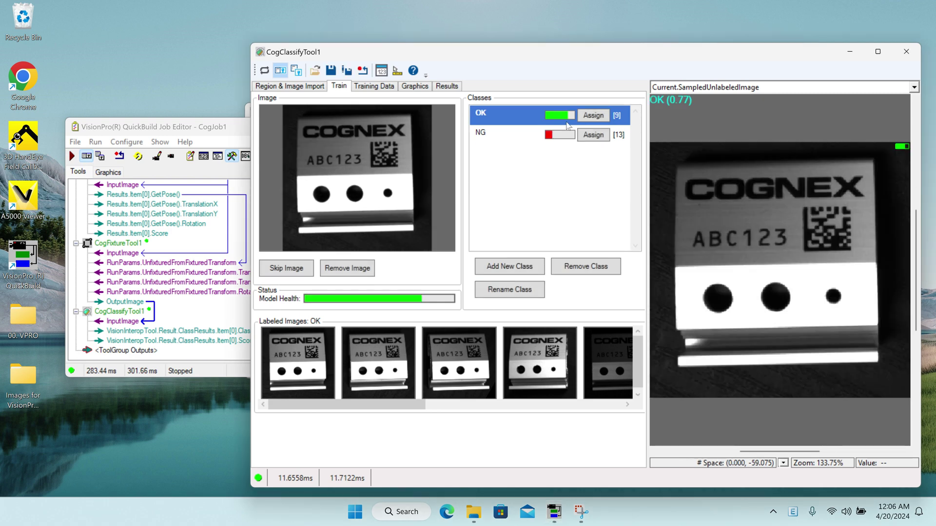
{"action": "left_click", "coordinate": [591, 116]}
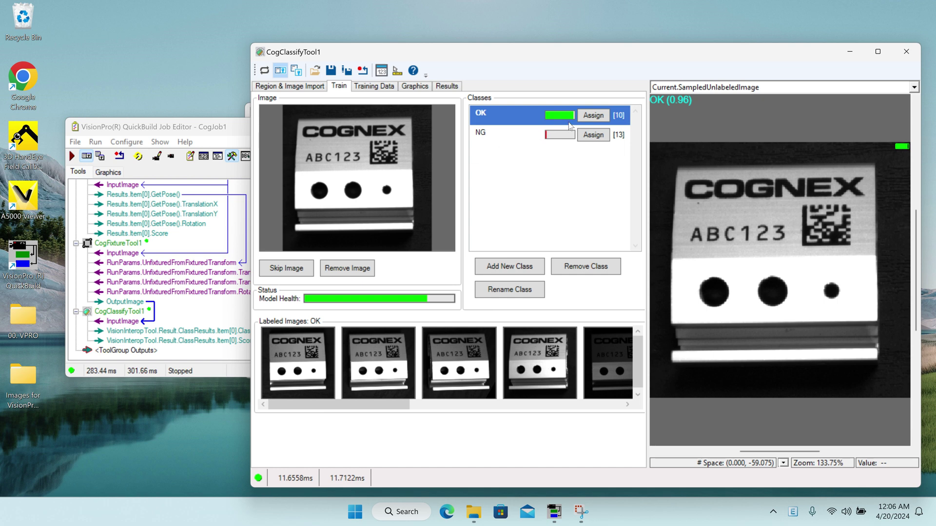
{"action": "left_click", "coordinate": [592, 116]}
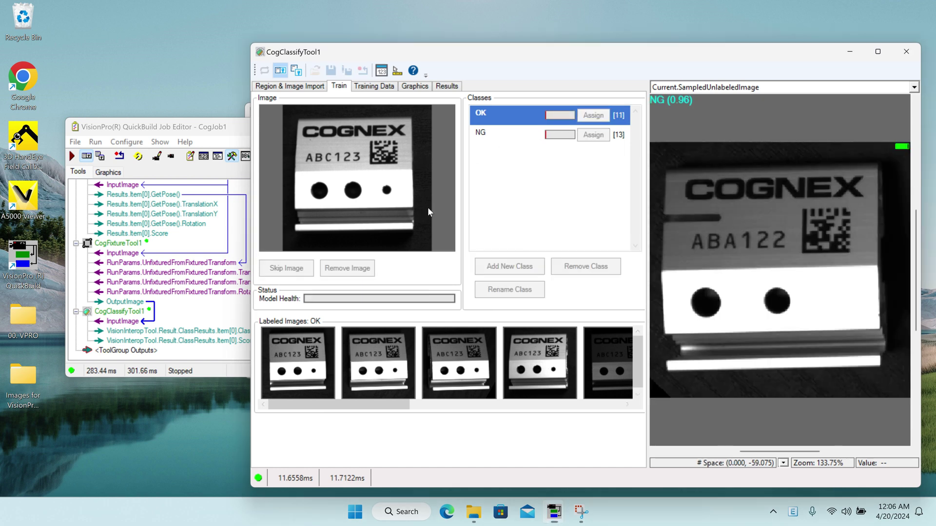
Step: Review the labeled images of both classes and assign the remaining unlabeled ABC123 image to the OK class
{"action": "left_click", "coordinate": [367, 86]}
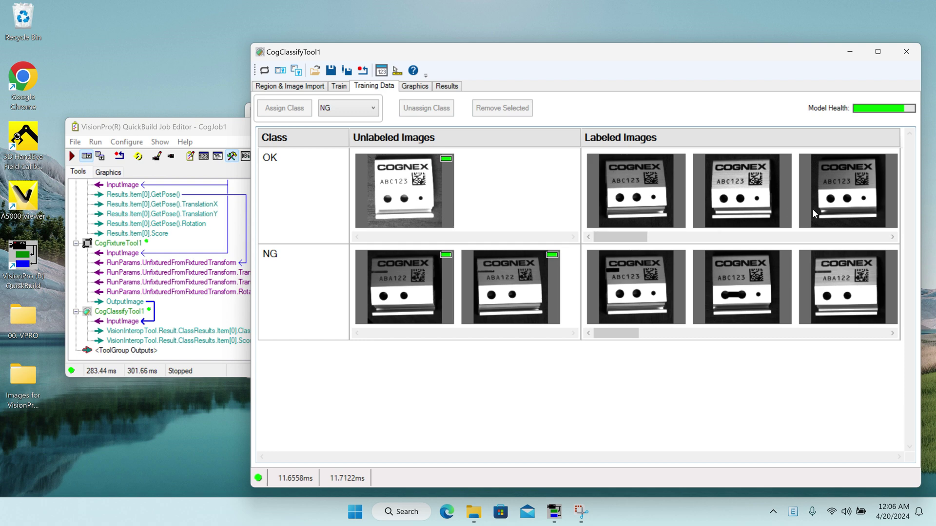
{"action": "left_click_drag", "start_coordinate": [620, 242], "coordinate": [892, 230]}
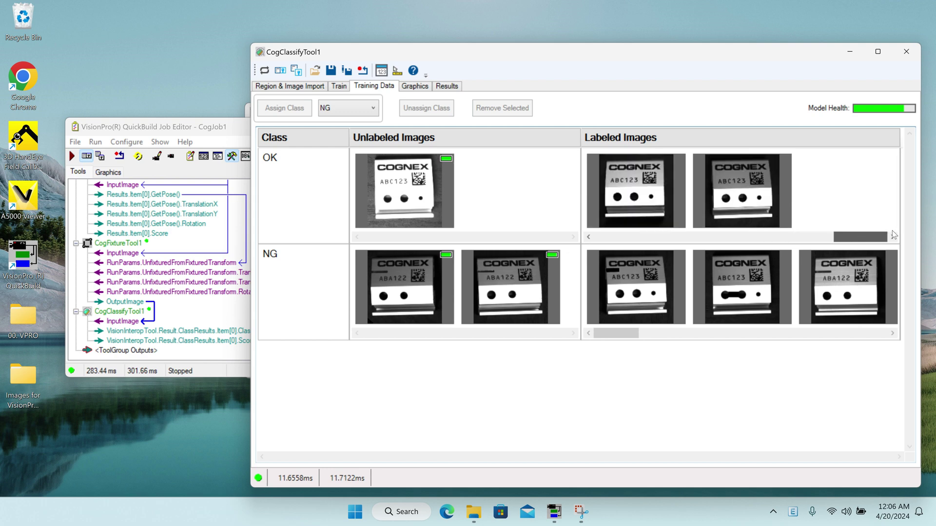
{"action": "left_click_drag", "start_coordinate": [622, 334], "coordinate": [865, 332]}
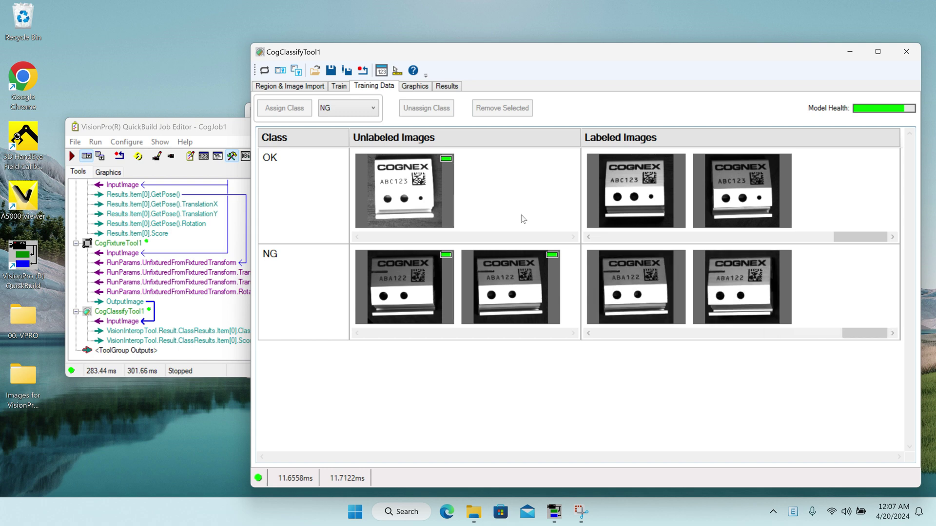
{"action": "left_click", "coordinate": [407, 210]}
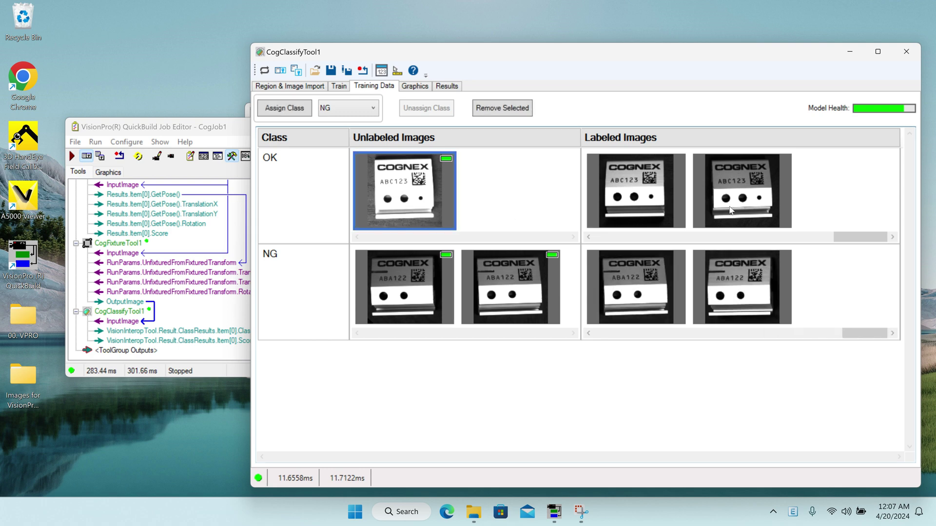
{"action": "left_click", "coordinate": [346, 110]}
{"action": "left_click", "coordinate": [345, 120]}
{"action": "left_click", "coordinate": [280, 110]}
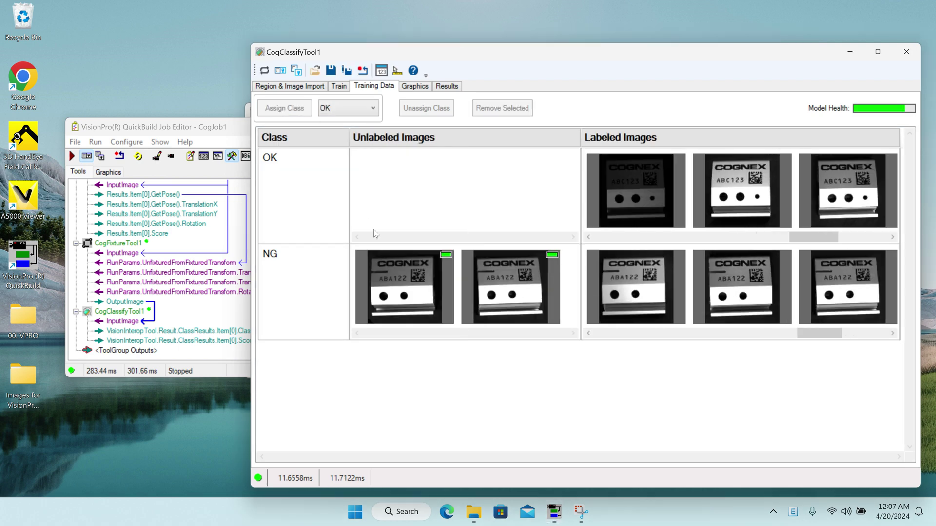
Step: Assign the two remaining unlabeled ABA122 images together to the NG class
{"action": "left_click", "coordinate": [435, 305]}
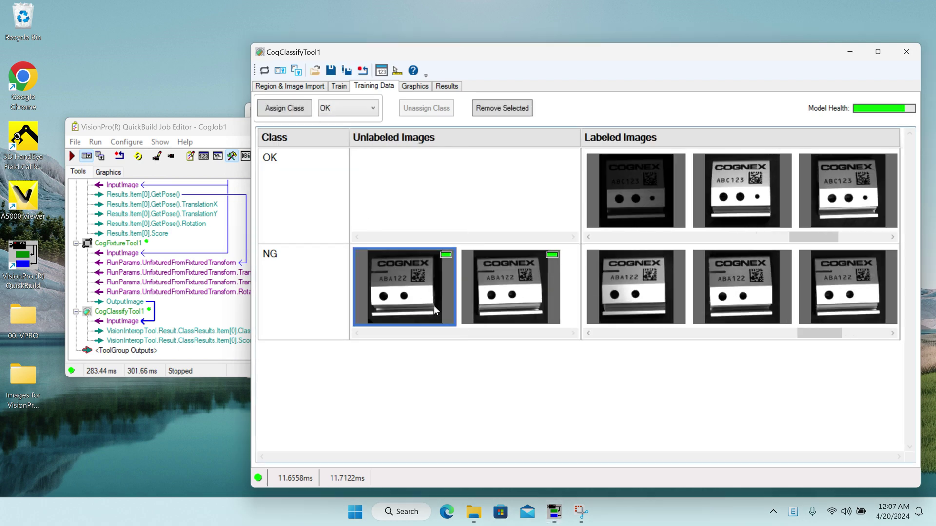
{"action": "left_click", "coordinate": [522, 294], "text": "ctrl"}
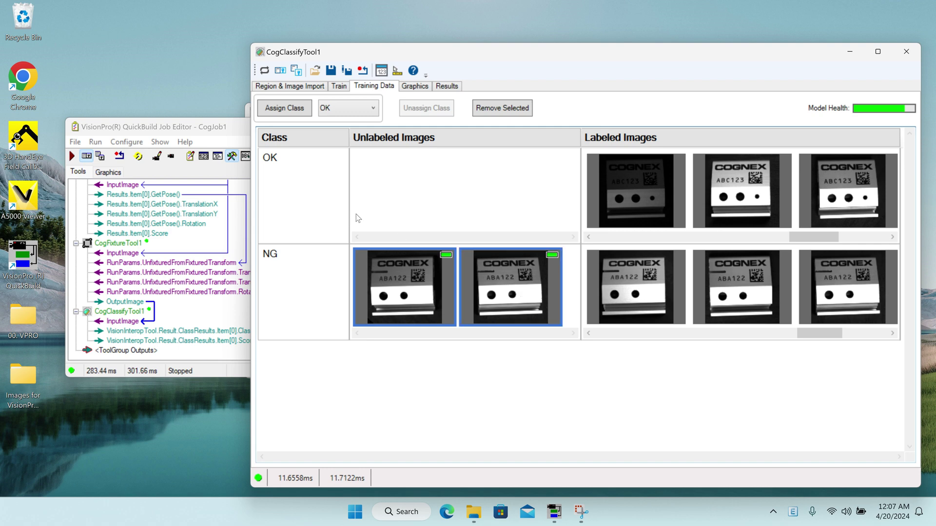
{"action": "left_click", "coordinate": [354, 114]}
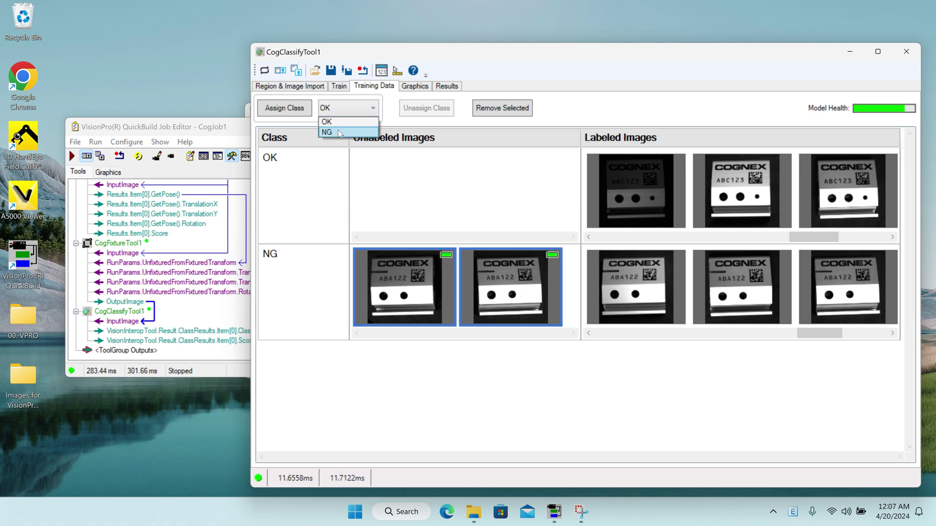
{"action": "left_click", "coordinate": [338, 129]}
{"action": "left_click", "coordinate": [290, 111]}
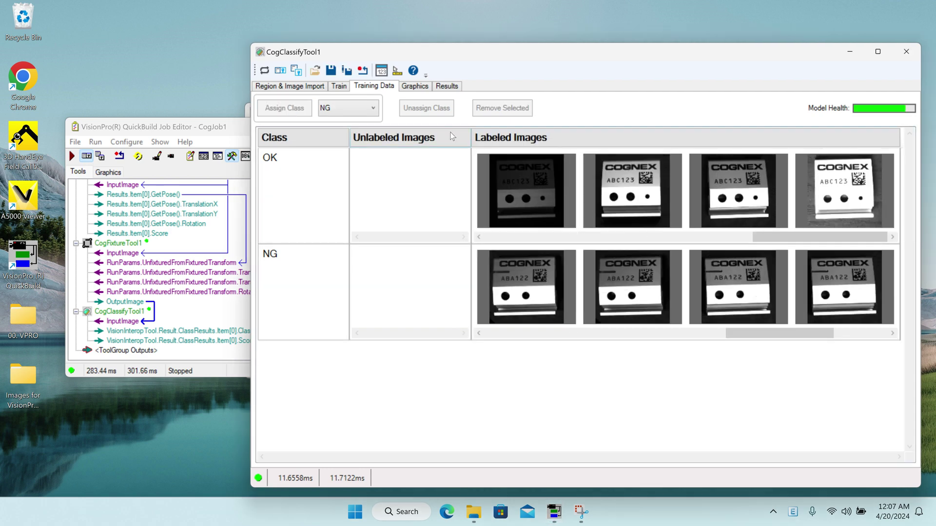
Step: Clear the imported images from the classify tool and display its LastRun.SampledInputImage
{"action": "left_click", "coordinate": [276, 88]}
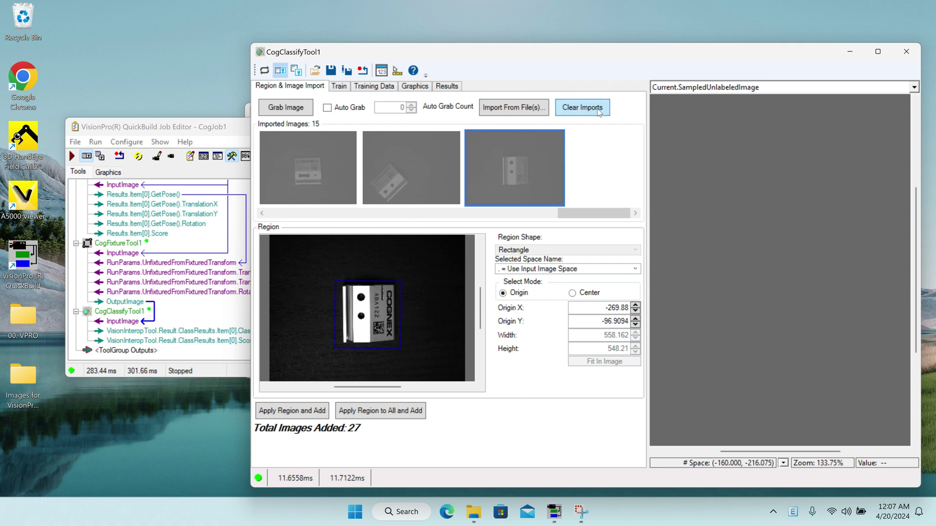
{"action": "left_click", "coordinate": [582, 108]}
{"action": "left_click", "coordinate": [692, 87]}
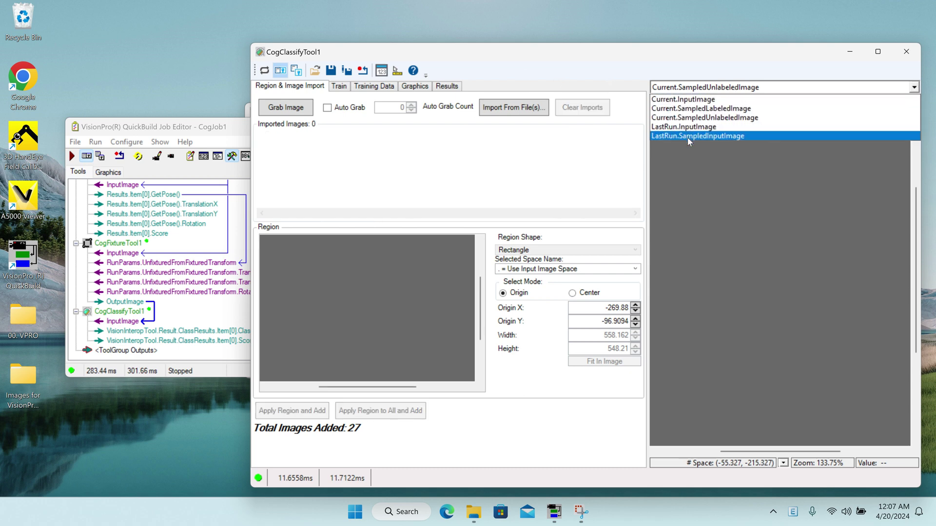
{"action": "left_click", "coordinate": [687, 138]}
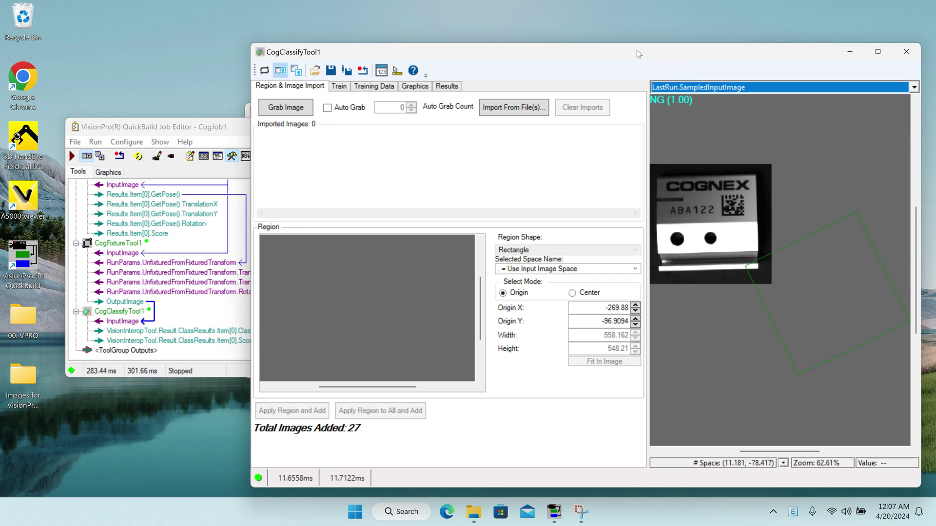
Step: Arrange the classify tool and job editor side by side and run the job on successive images to check the predicted classes
{"action": "left_click_drag", "start_coordinate": [637, 50], "coordinate": [641, 48]}
{"action": "left_click_drag", "start_coordinate": [229, 125], "coordinate": [217, 118]}
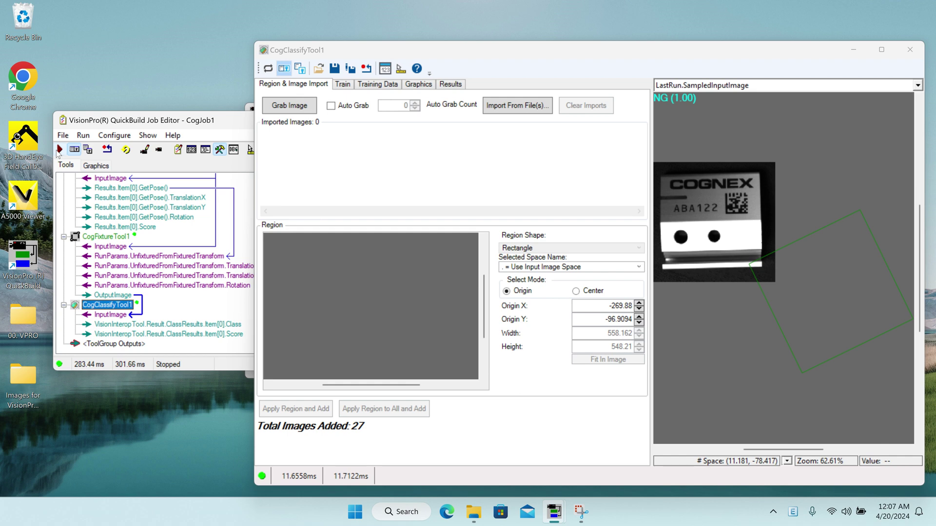
{"action": "left_click", "coordinate": [60, 151]}
{"action": "left_click", "coordinate": [60, 150]}
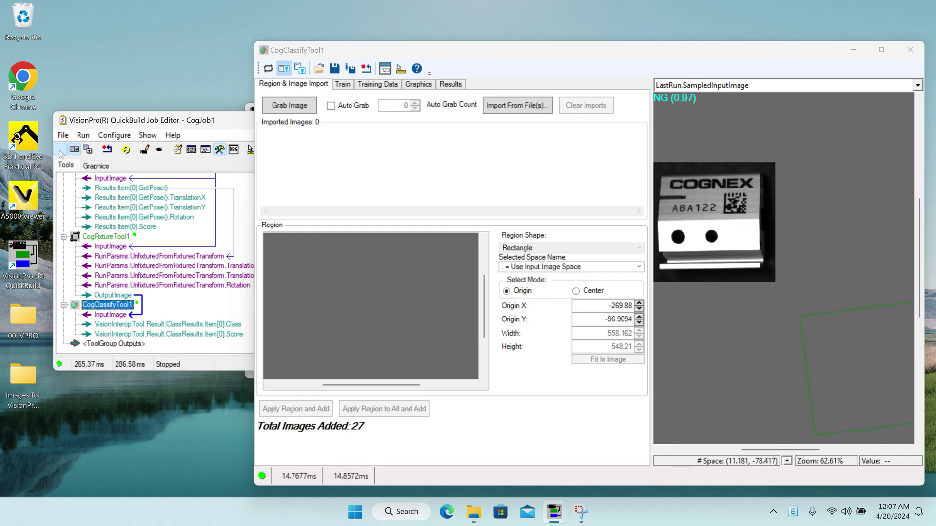
{"action": "left_click", "coordinate": [59, 151]}
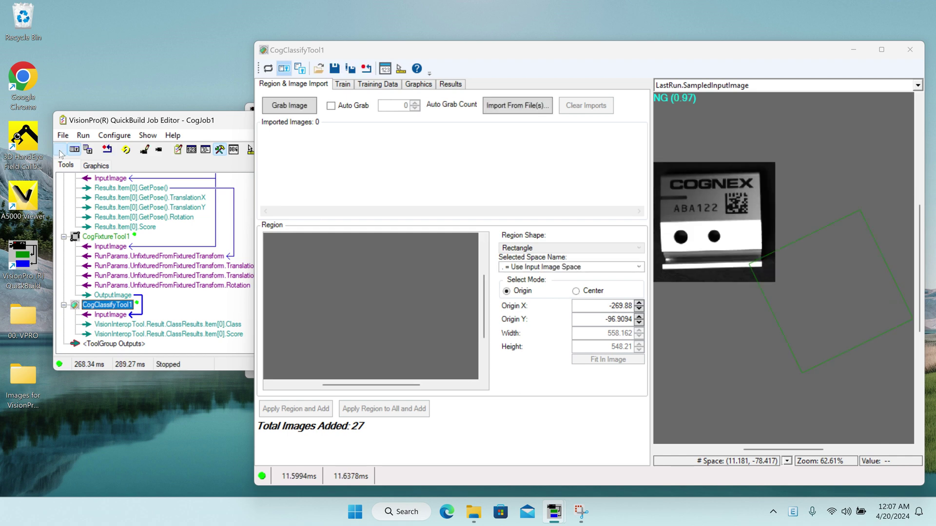
{"action": "left_click", "coordinate": [59, 152]}
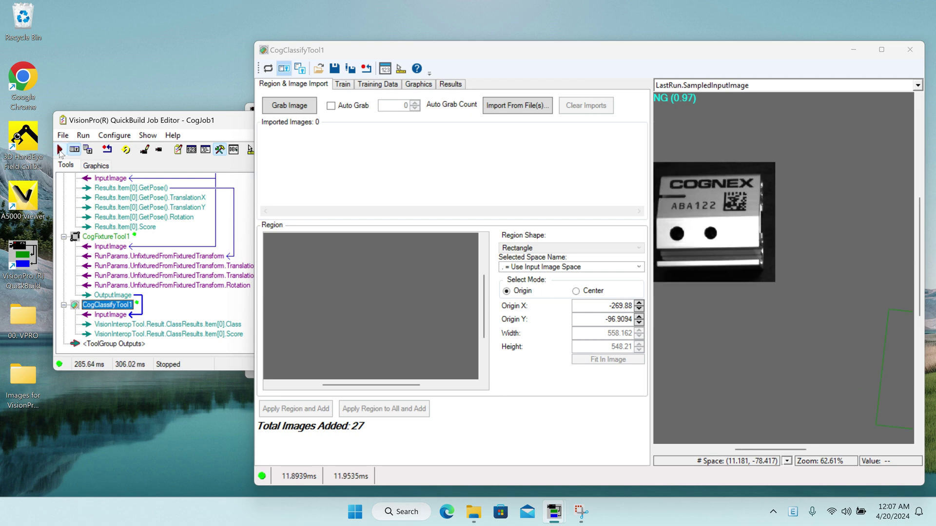
{"action": "left_click", "coordinate": [59, 152]}
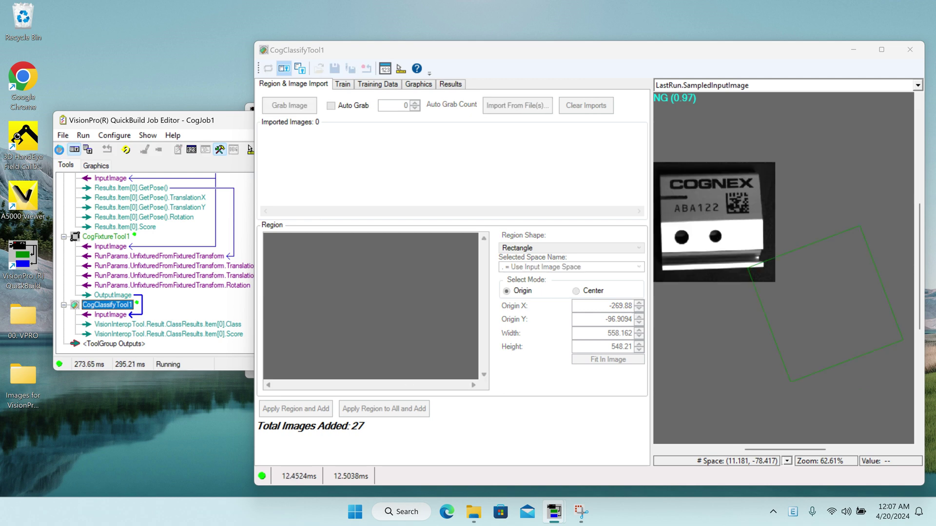
{"action": "left_click", "coordinate": [60, 152]}
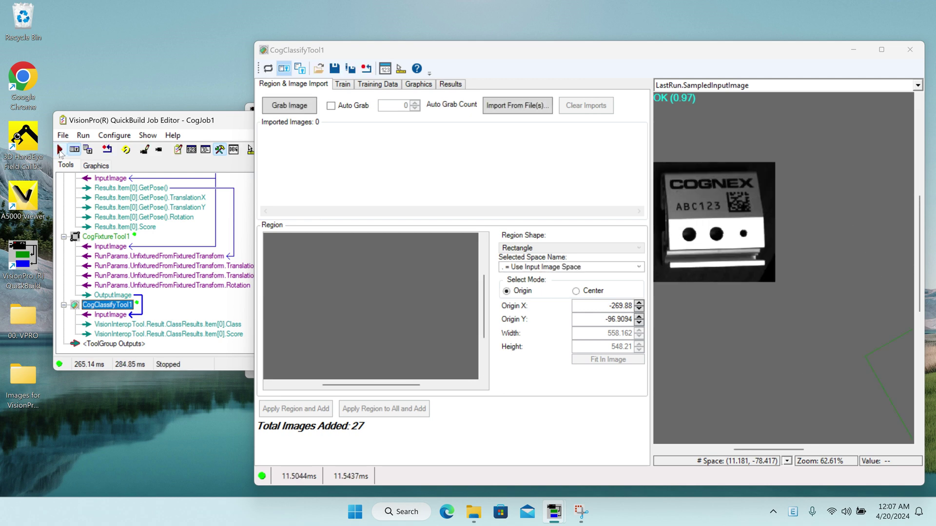
Step: Examine the sampled block image up close and run the job on several more images to verify their classification
{"action": "scroll", "coordinate": [685, 220], "scroll_direction": "up", "scroll_amount": 2}
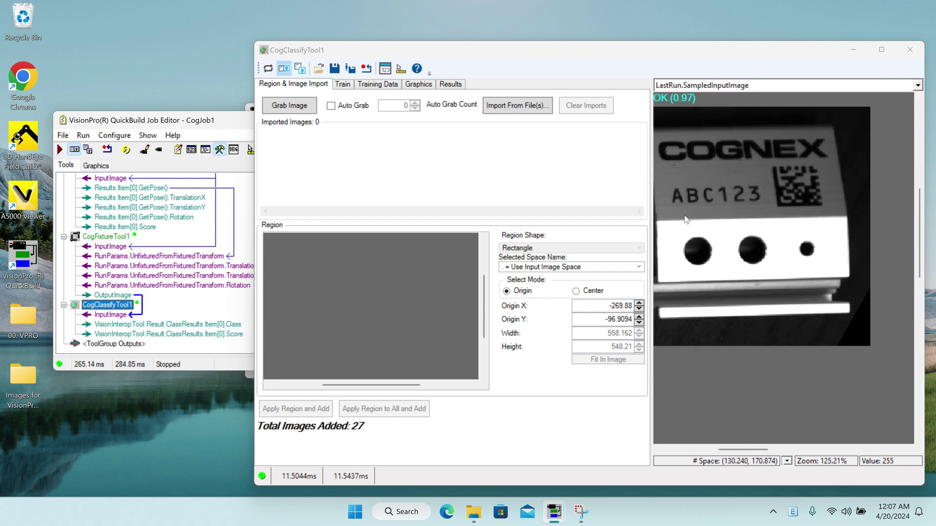
{"action": "scroll", "coordinate": [686, 219], "scroll_direction": "up", "scroll_amount": 1}
{"action": "scroll", "coordinate": [685, 219], "scroll_direction": "down", "scroll_amount": 1}
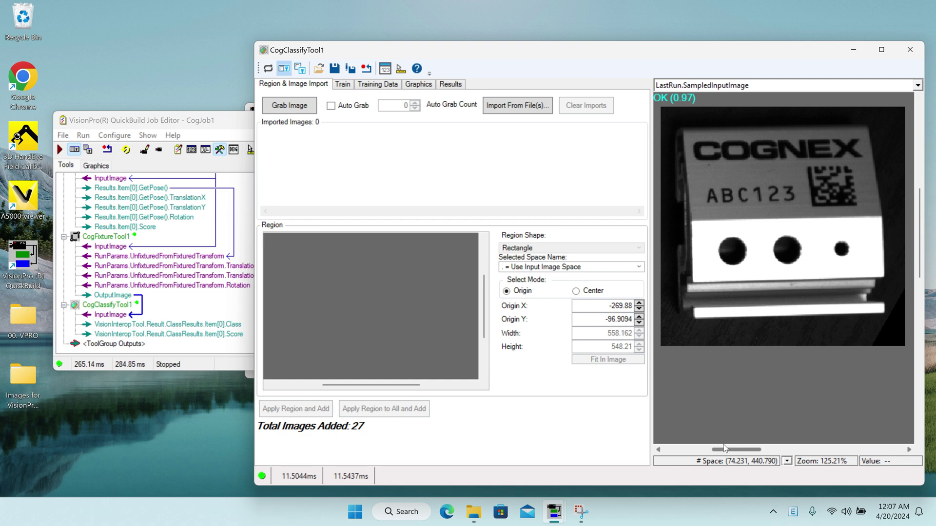
{"action": "left_click", "coordinate": [60, 150]}
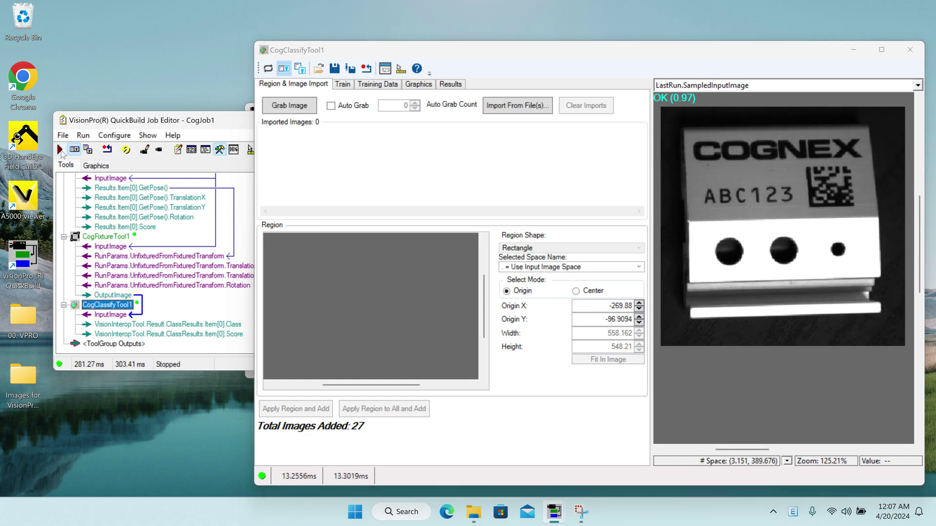
{"action": "left_click", "coordinate": [60, 150]}
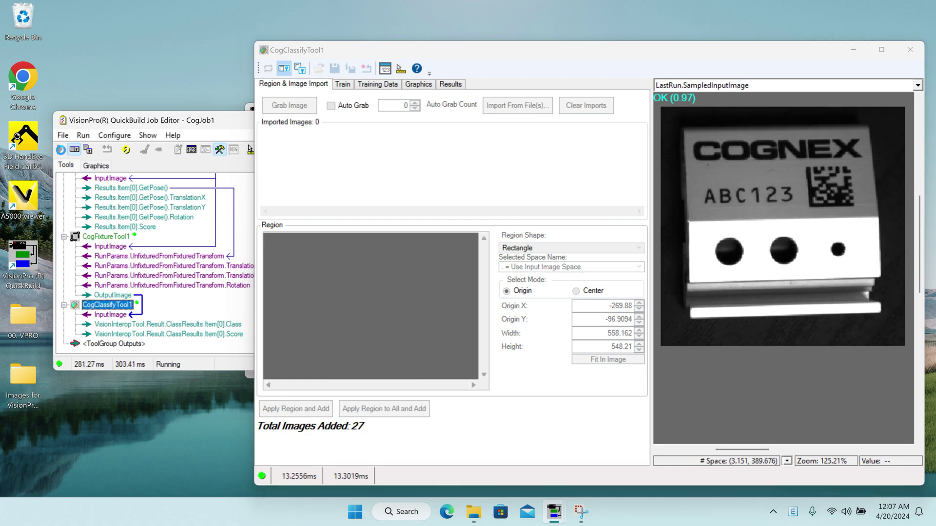
{"action": "left_click", "coordinate": [62, 153]}
{"action": "left_click", "coordinate": [62, 153]}
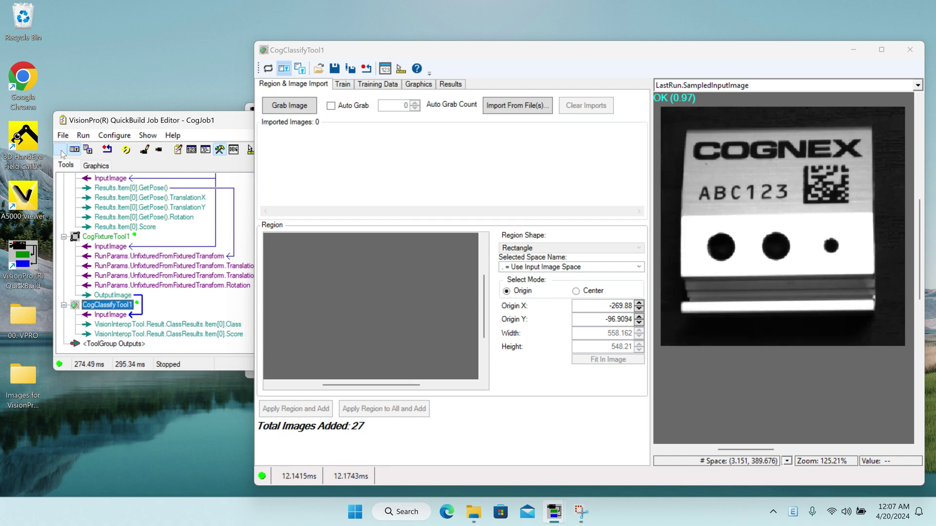
{"action": "left_click", "coordinate": [62, 153]}
Step: Close the classify tool editor and maximize the job editor window
{"action": "left_click", "coordinate": [910, 49]}
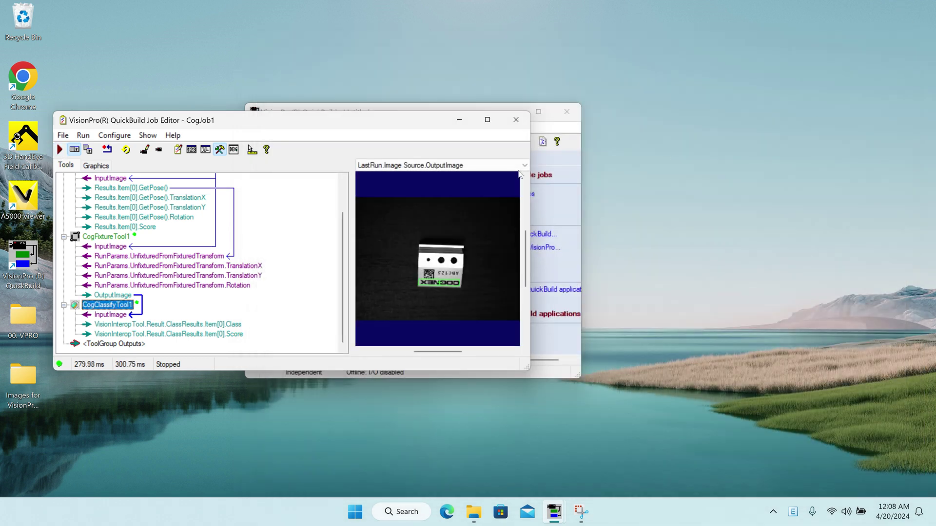
{"action": "left_click", "coordinate": [491, 120]}
{"action": "scroll", "coordinate": [677, 305], "scroll_direction": "up", "scroll_amount": 2}
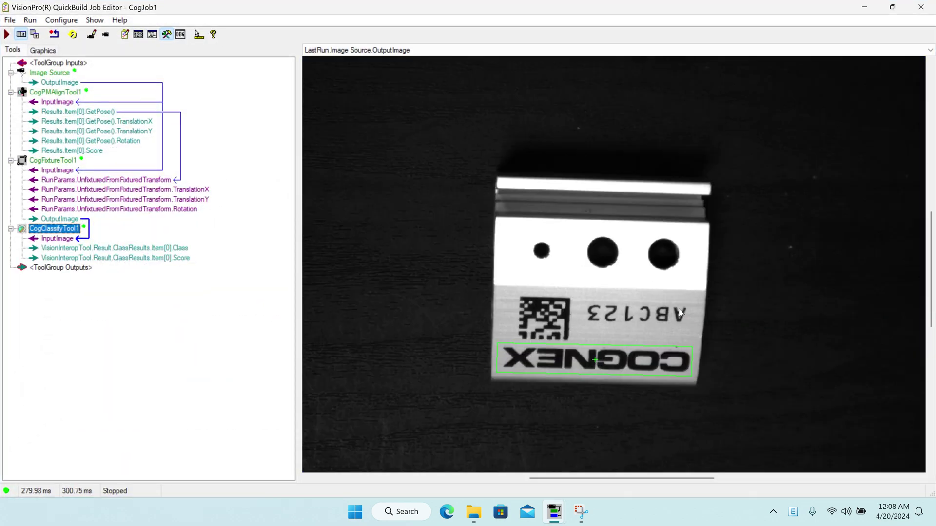
Step: View the fixture tool's output image and switch the job display to LastRun.CogClassifyTool1.SampledInputImage
{"action": "left_click", "coordinate": [376, 50]}
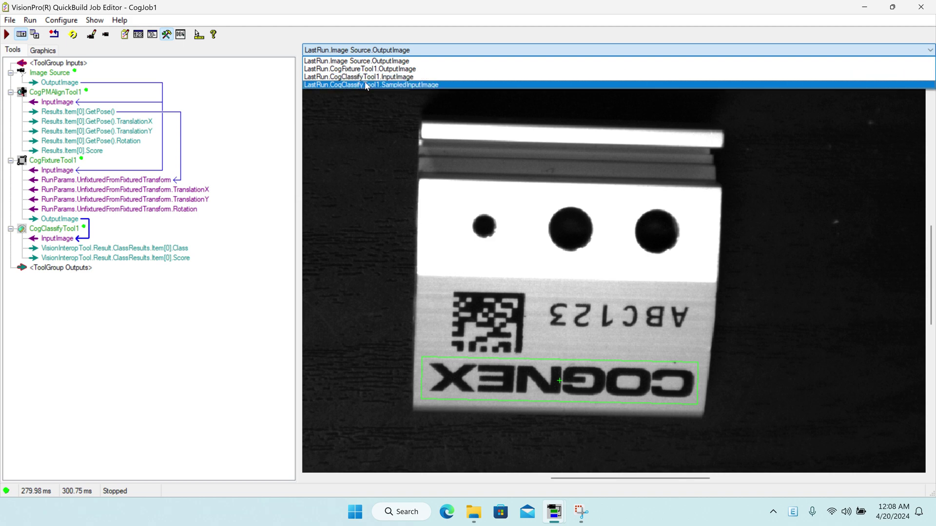
{"action": "left_click", "coordinate": [371, 69]}
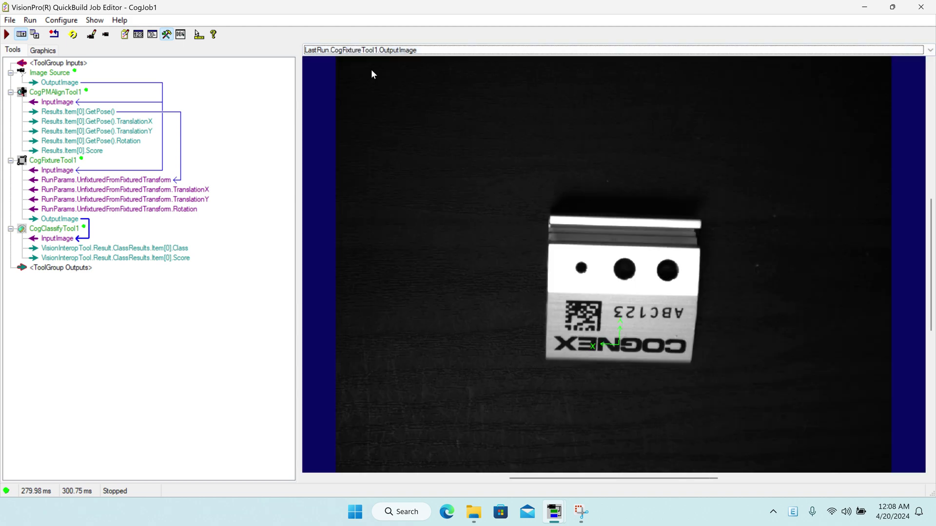
{"action": "left_click", "coordinate": [396, 51]}
{"action": "left_click", "coordinate": [394, 89]}
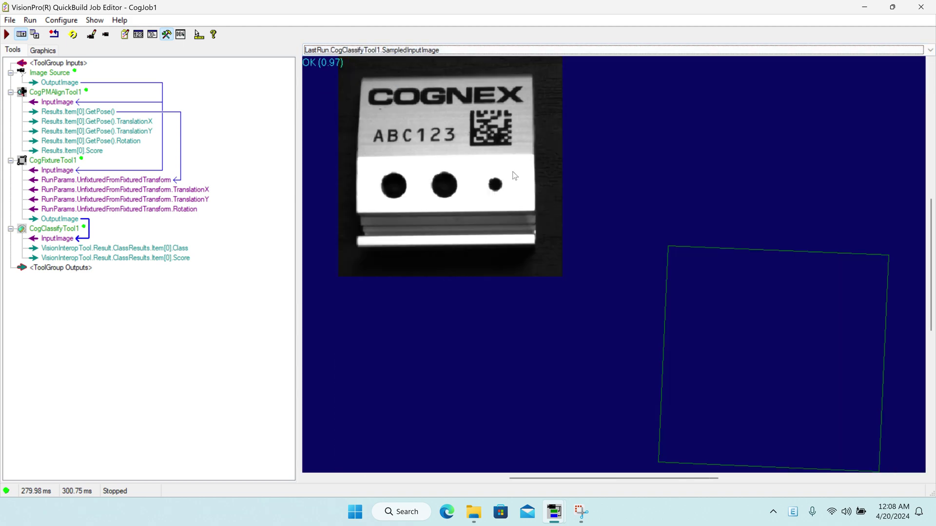
{"action": "scroll", "coordinate": [373, 92], "scroll_direction": "up", "scroll_amount": 2}
{"action": "scroll", "coordinate": [375, 90], "scroll_direction": "down", "scroll_amount": 2}
{"action": "scroll", "coordinate": [426, 117], "scroll_direction": "up", "scroll_amount": 3}
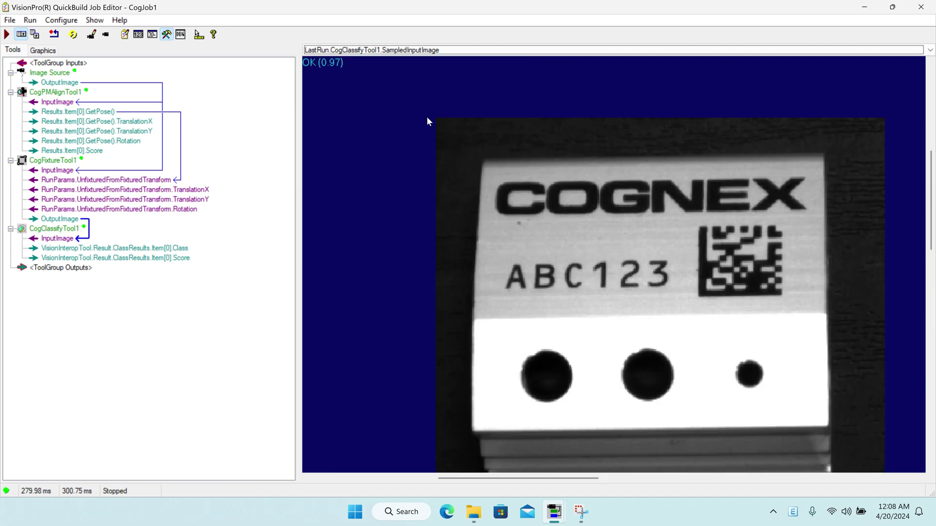
{"action": "scroll", "coordinate": [550, 203], "scroll_direction": "down", "scroll_amount": 1}
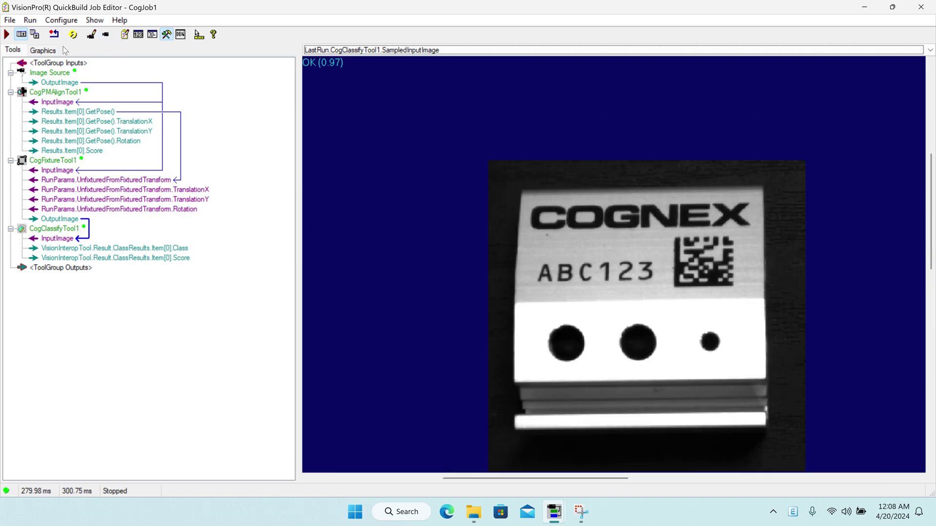
Step: Run the whole job repeatedly from the job editor and check the class and score given to each ABC123 and ABA122 block
{"action": "left_click", "coordinate": [7, 35]}
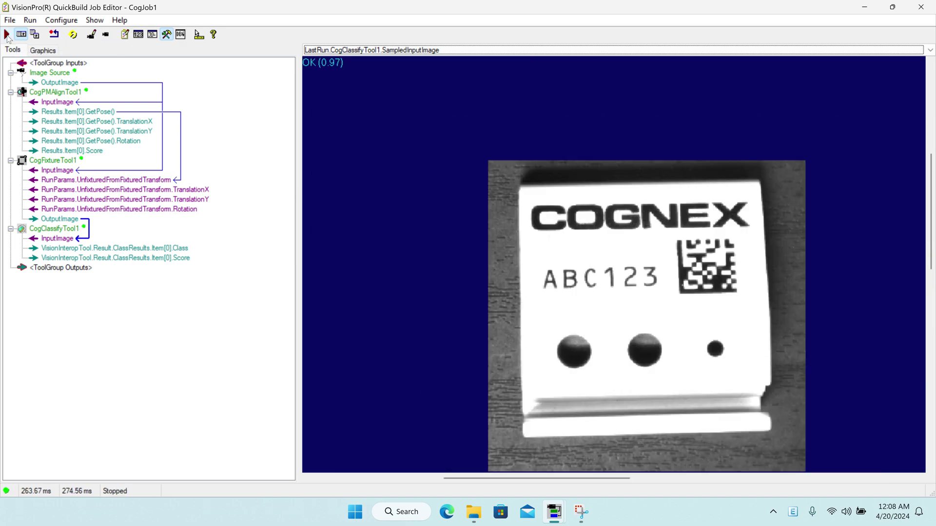
{"action": "left_click", "coordinate": [7, 36]}
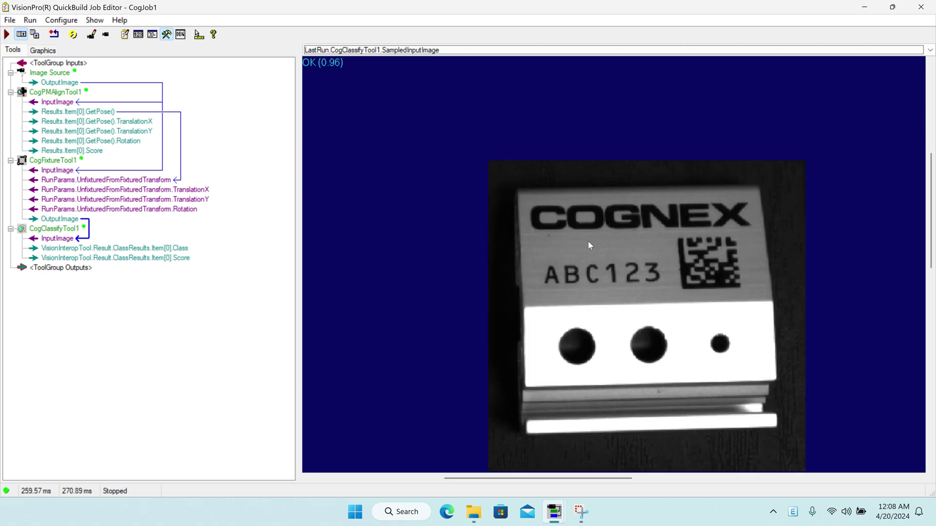
{"action": "left_click_drag", "start_coordinate": [589, 479], "coordinate": [598, 480]}
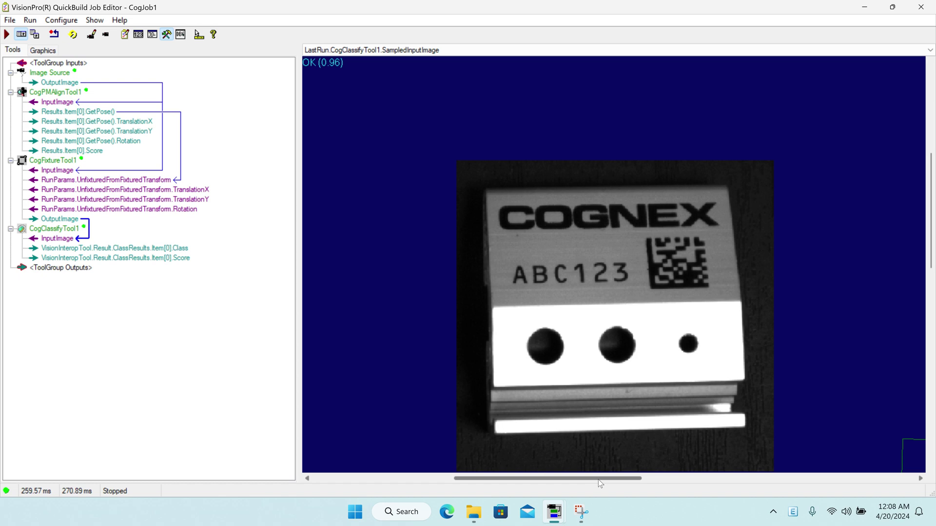
{"action": "left_click", "coordinate": [7, 35]}
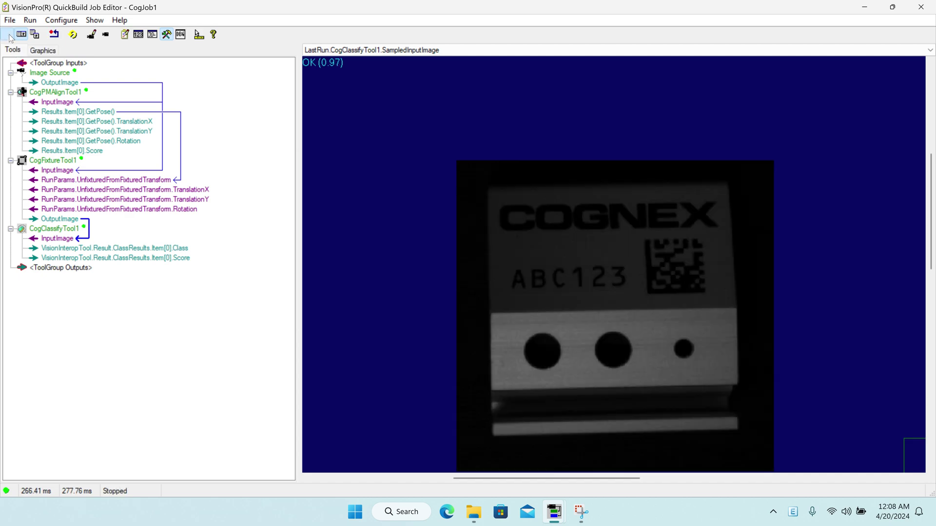
{"action": "left_click", "coordinate": [8, 35]}
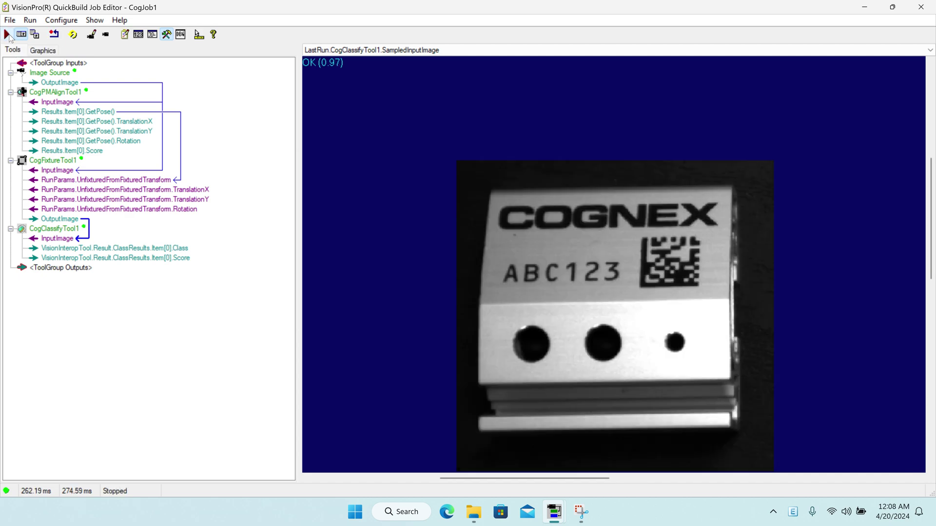
{"action": "left_click", "coordinate": [8, 36]}
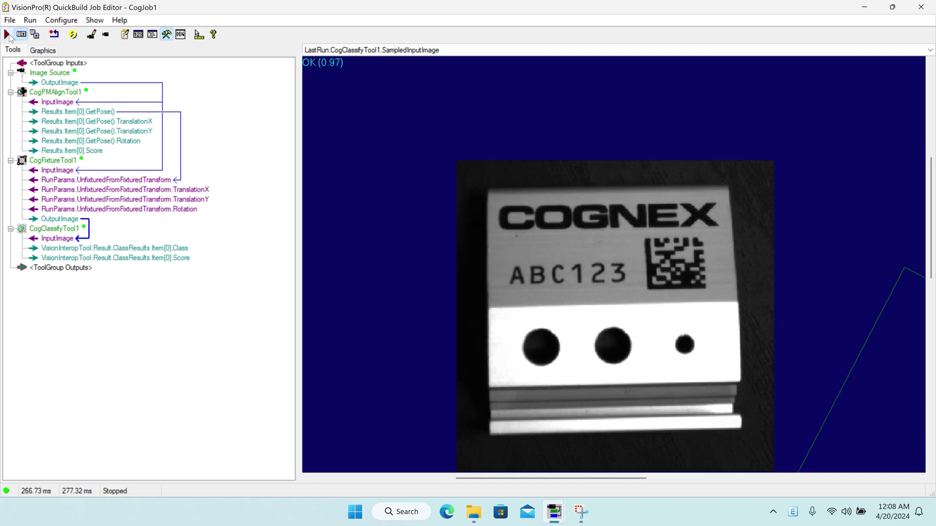
{"action": "left_click", "coordinate": [9, 36]}
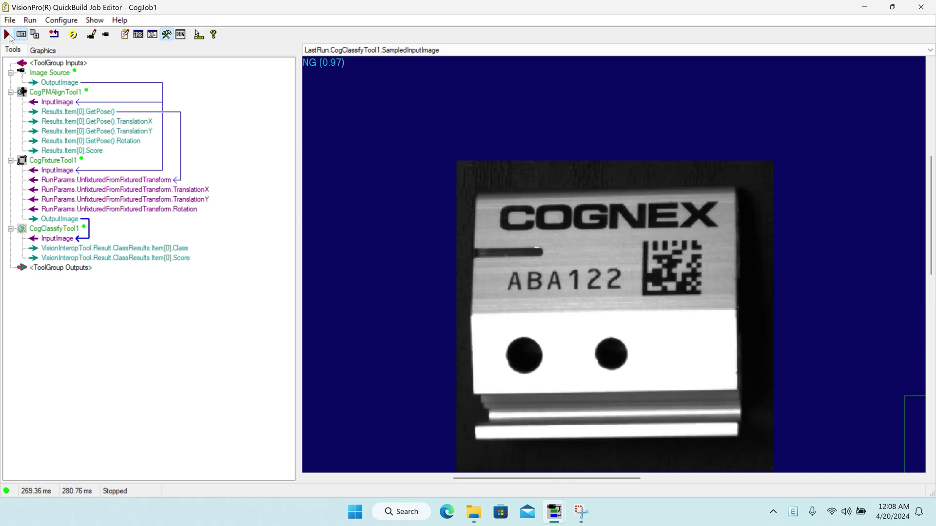
{"action": "left_click", "coordinate": [9, 36]}
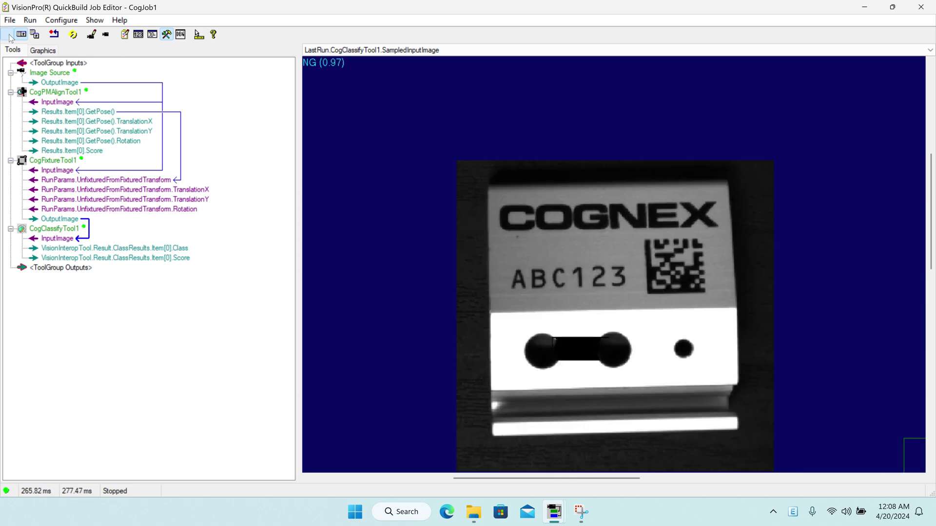
{"action": "left_click", "coordinate": [9, 36]}
{"action": "left_click", "coordinate": [8, 36]}
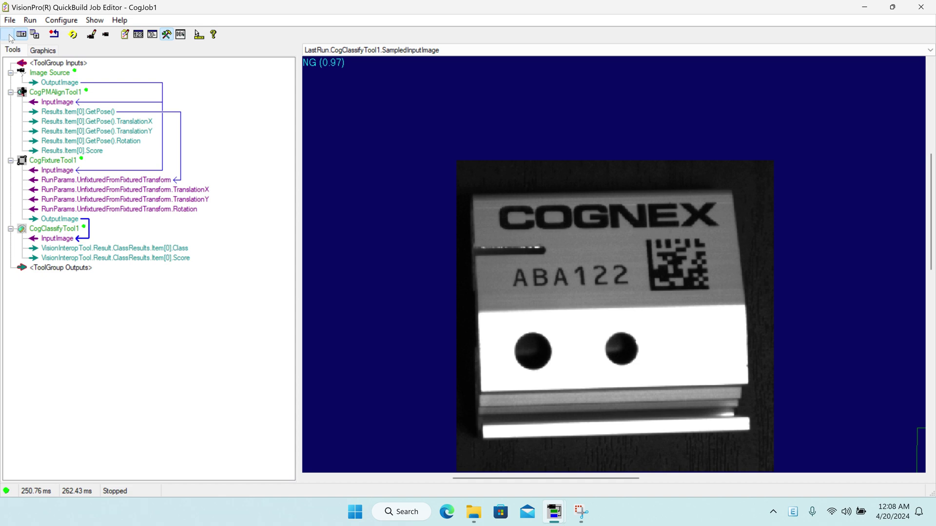
{"action": "left_click", "coordinate": [9, 36]}
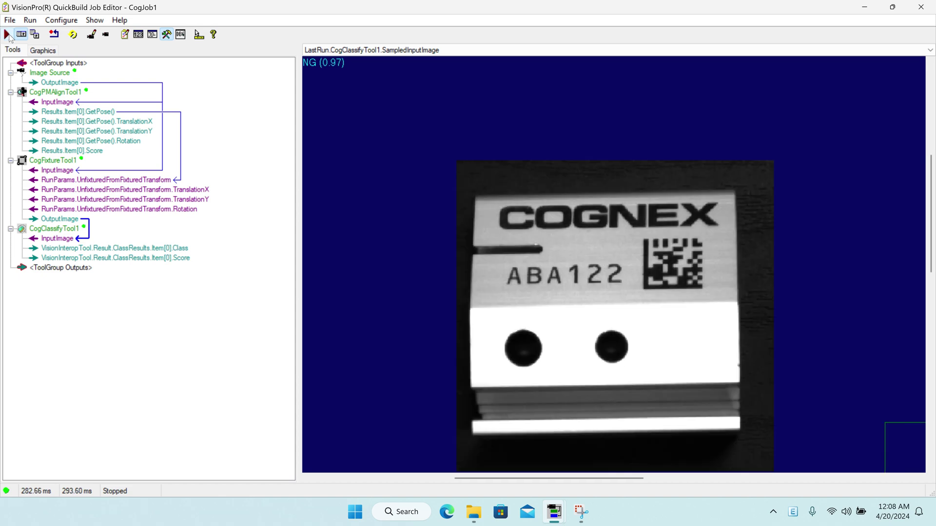
{"action": "left_click", "coordinate": [9, 36]}
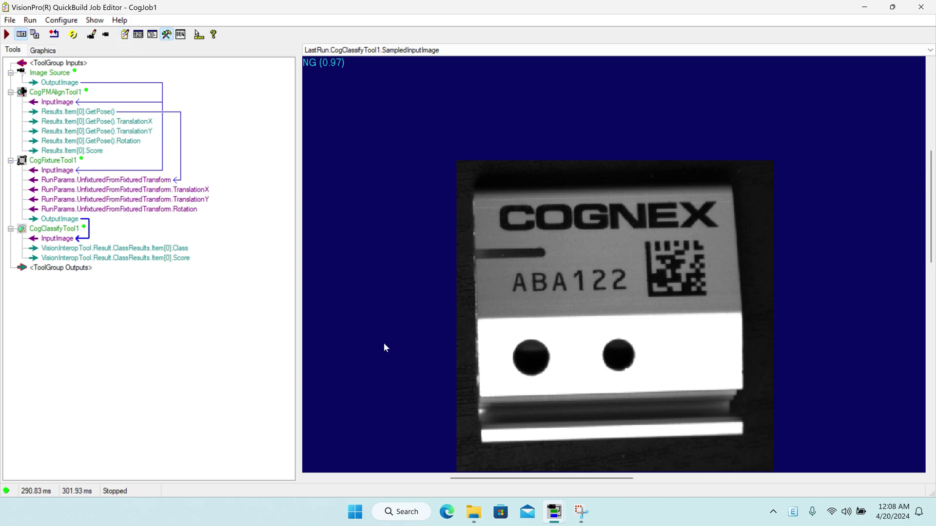
Step: Add a CogCreateGraphicLabelTool from the Geometry - Creation tools after CogClassifyTool1 and minimize the toolbox
{"action": "mouse_move", "coordinate": [554, 511]}
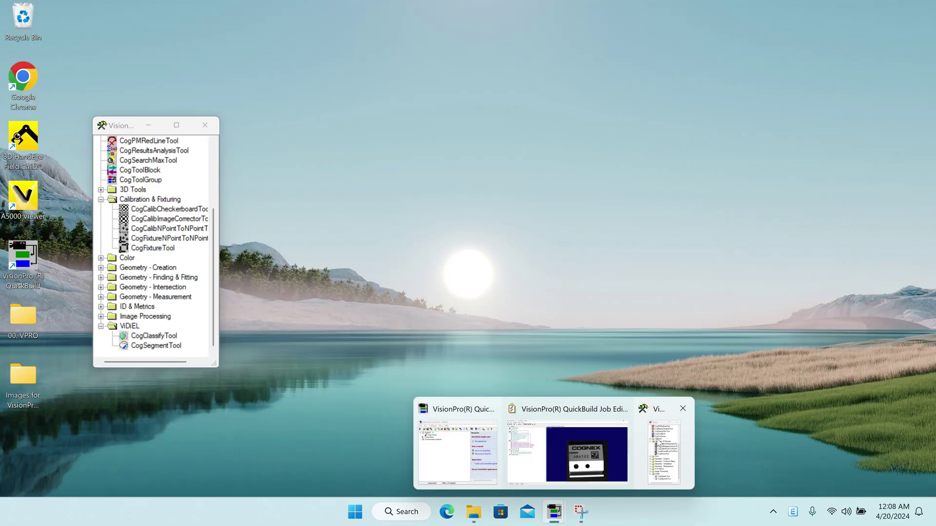
{"action": "left_click", "coordinate": [659, 444]}
{"action": "scroll", "coordinate": [135, 250], "scroll_direction": "up", "scroll_amount": 2}
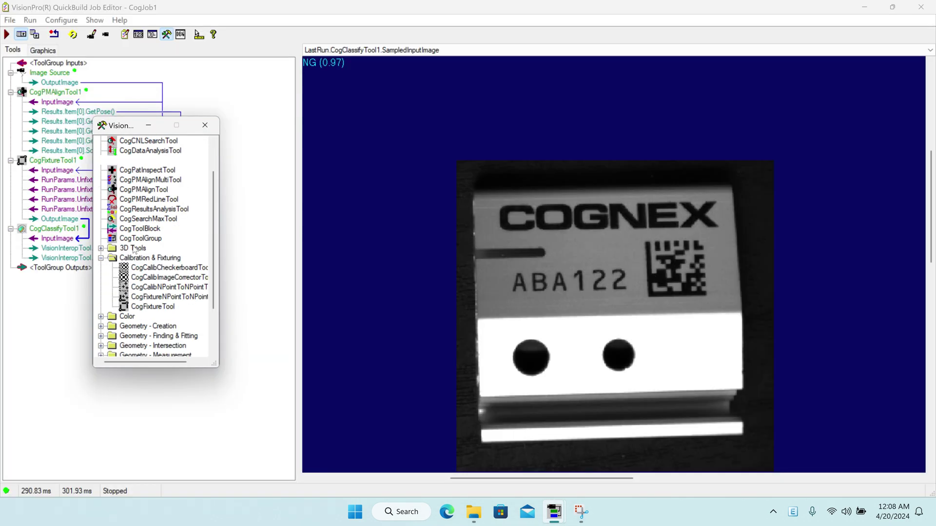
{"action": "scroll", "coordinate": [135, 250], "scroll_direction": "up", "scroll_amount": 1}
{"action": "scroll", "coordinate": [117, 285], "scroll_direction": "down", "scroll_amount": 1}
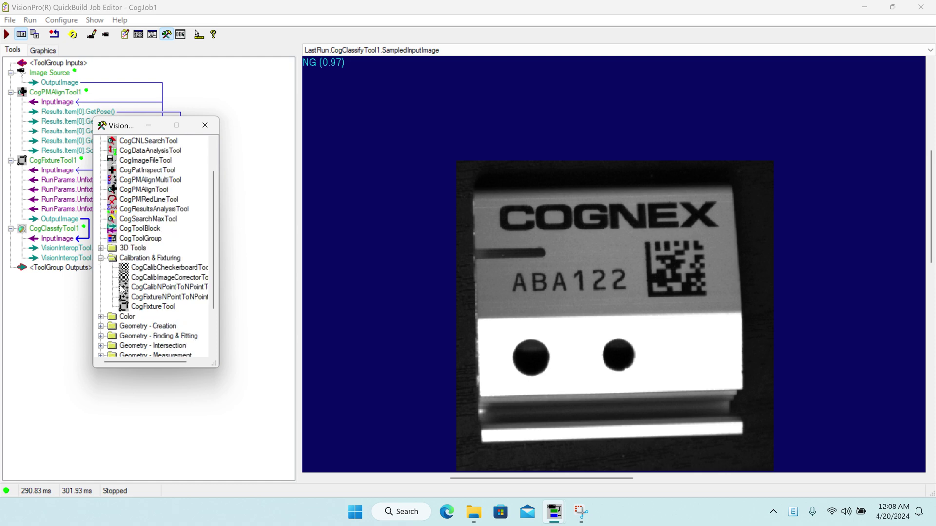
{"action": "scroll", "coordinate": [122, 293], "scroll_direction": "down", "scroll_amount": 1}
{"action": "left_click", "coordinate": [101, 298]}
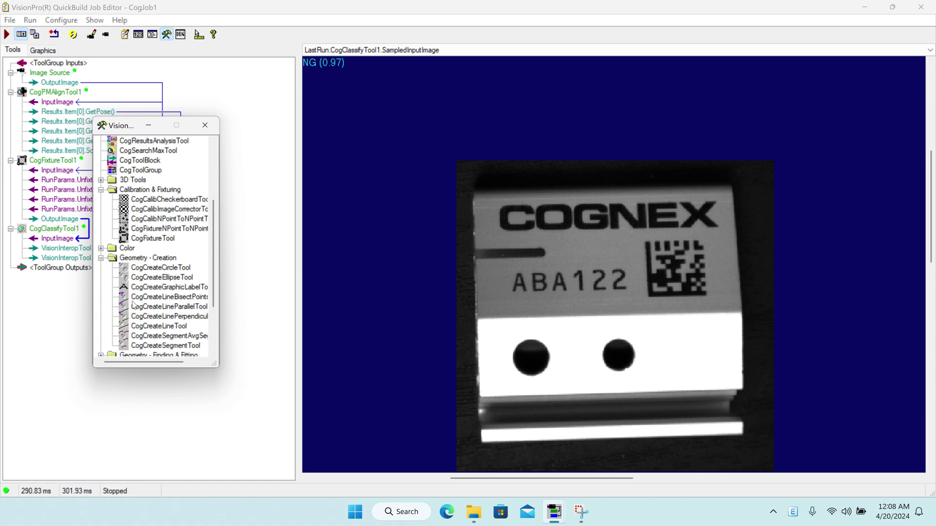
{"action": "left_click_drag", "start_coordinate": [145, 289], "coordinate": [60, 271]}
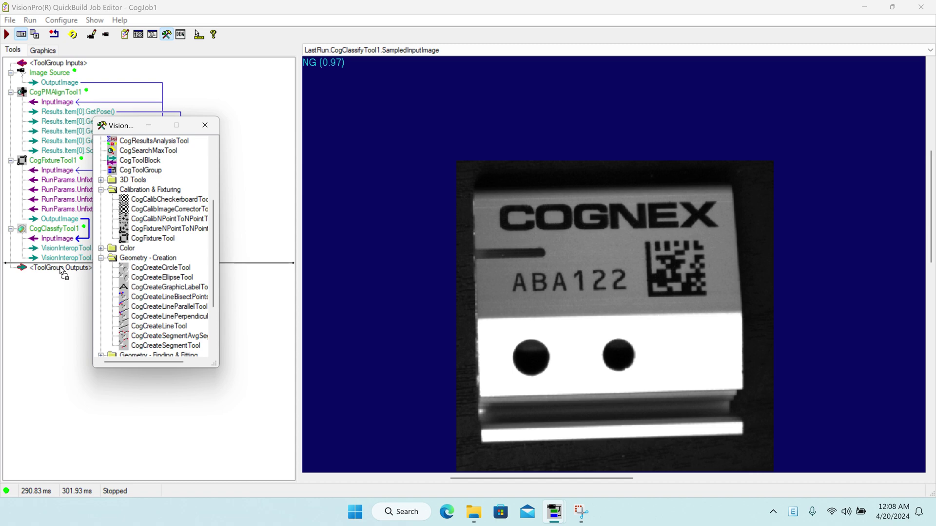
{"action": "left_click", "coordinate": [148, 125]}
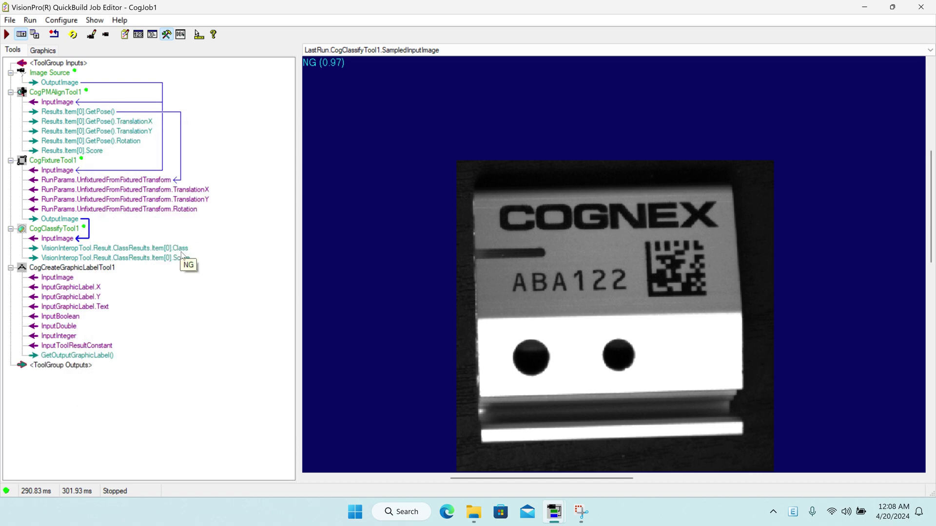
Step: Link the classify tool's Class result to InputGraphicLabel.Text and the fixture tool's OutputImage to the label tool's InputImage
{"action": "left_click", "coordinate": [167, 250]}
{"action": "mouse_move", "coordinate": [165, 250]}
{"action": "left_mouse_down"}
{"action": "mouse_move", "coordinate": [205, 248]}
{"action": "mouse_move", "coordinate": [132, 313]}
{"action": "mouse_move", "coordinate": [115, 312]}
{"action": "left_mouse_up"}
{"action": "left_click", "coordinate": [70, 221]}
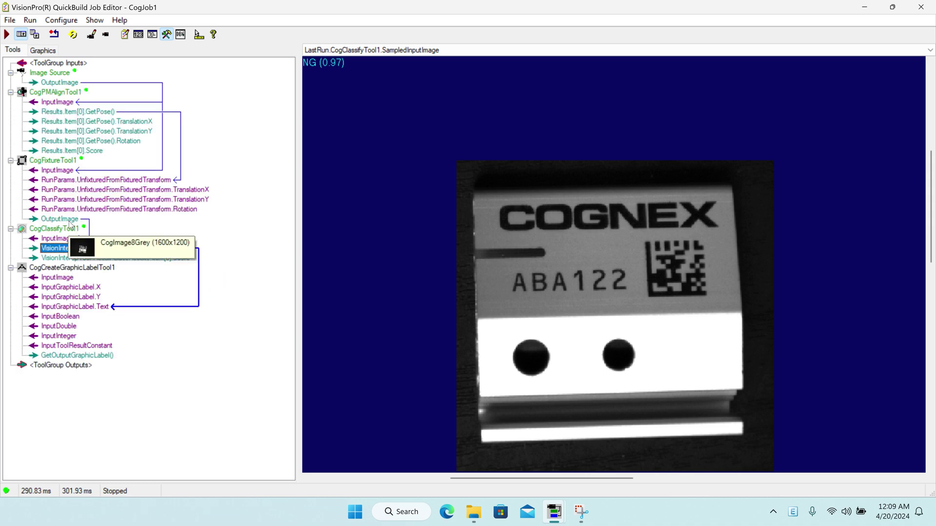
{"action": "left_click", "coordinate": [171, 247]}
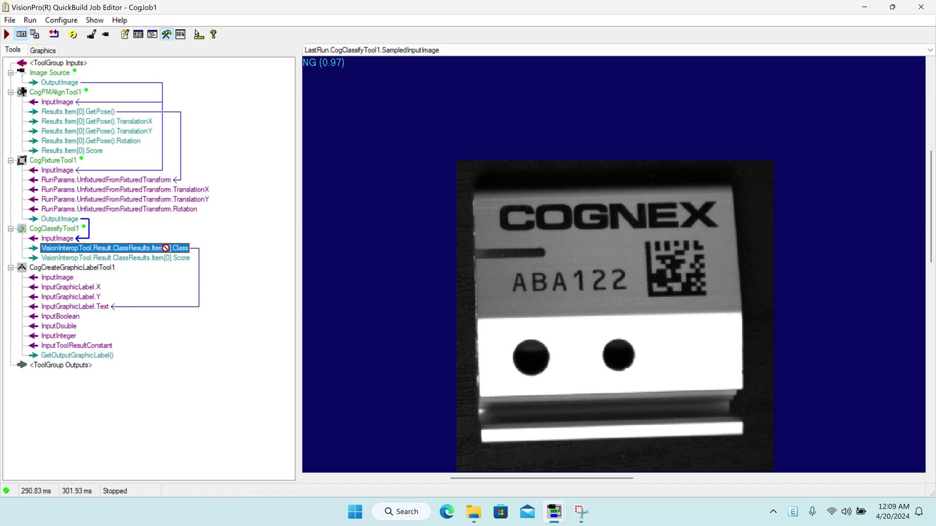
{"action": "left_click_drag", "start_coordinate": [172, 245], "coordinate": [112, 272]}
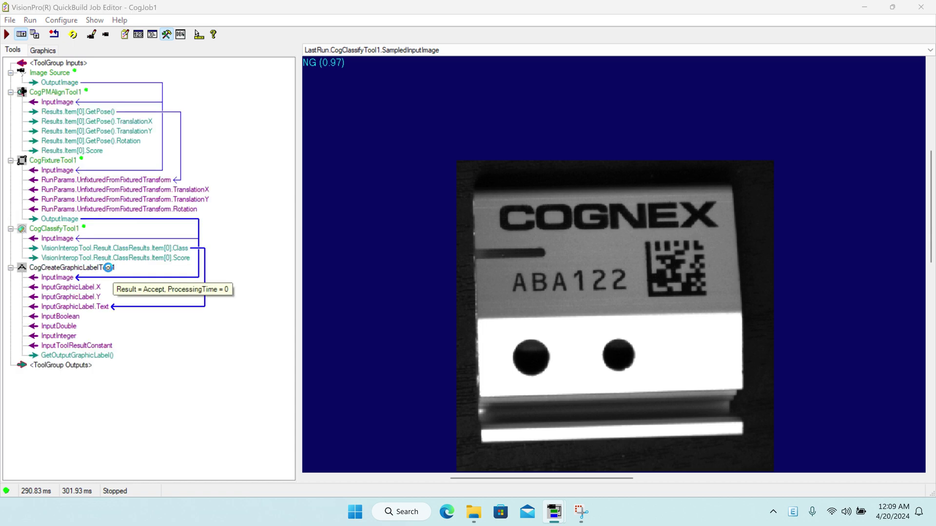
Step: Place the graphic label on the block's white lower face, beside the holes, and set its font to Bold, size 18
{"action": "double_click", "coordinate": [111, 269]}
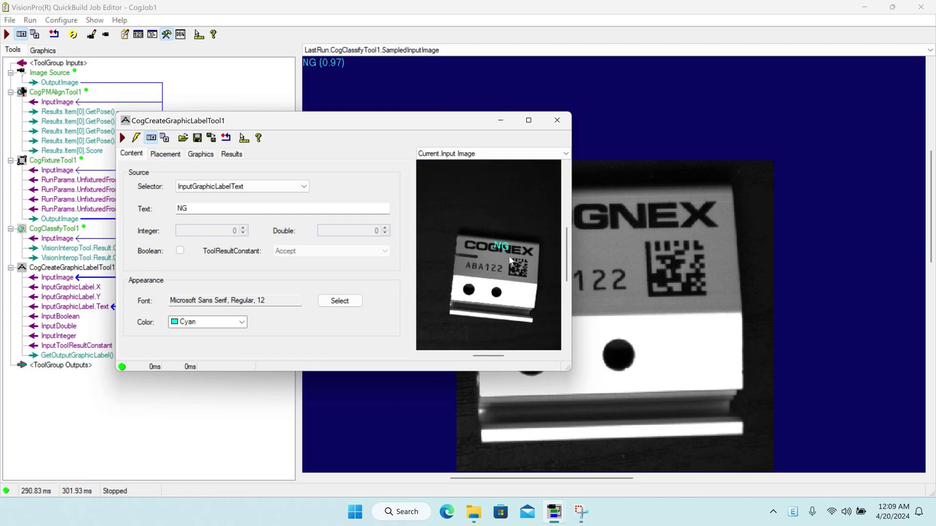
{"action": "left_click_drag", "start_coordinate": [502, 247], "coordinate": [517, 294]}
{"action": "left_click", "coordinate": [122, 139]}
{"action": "left_click", "coordinate": [337, 301]}
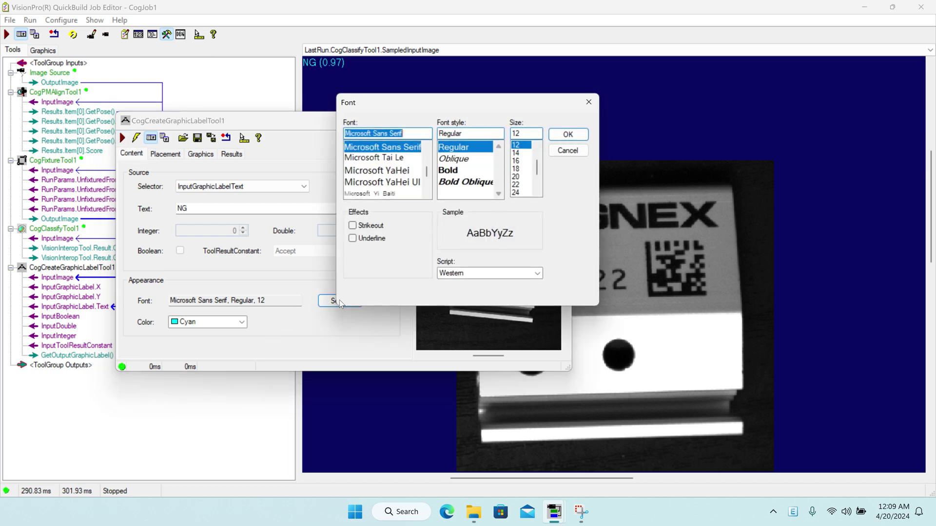
{"action": "left_click", "coordinate": [472, 171]}
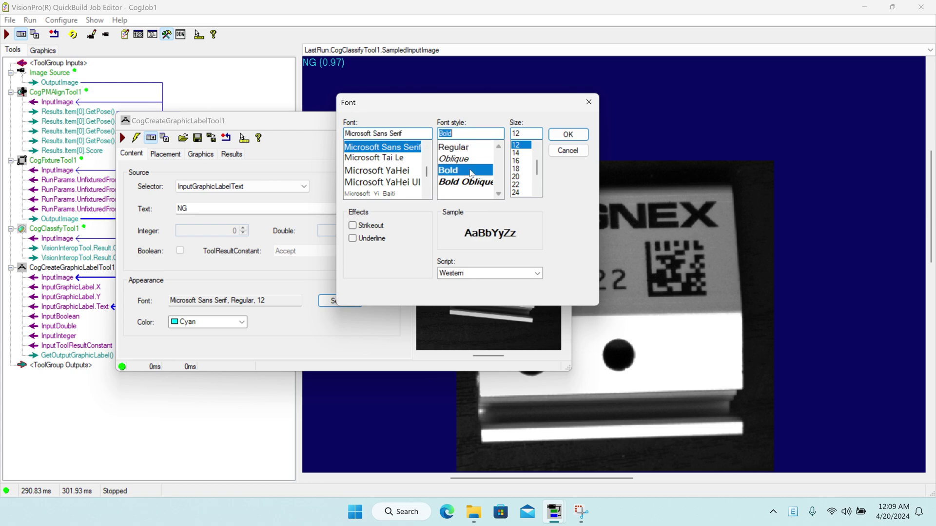
{"action": "left_click", "coordinate": [524, 169]}
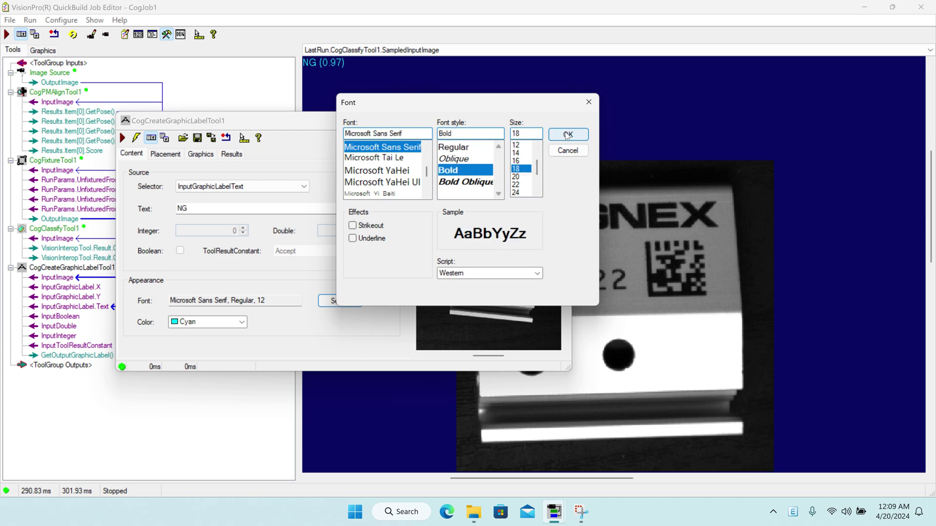
{"action": "left_click", "coordinate": [567, 135]}
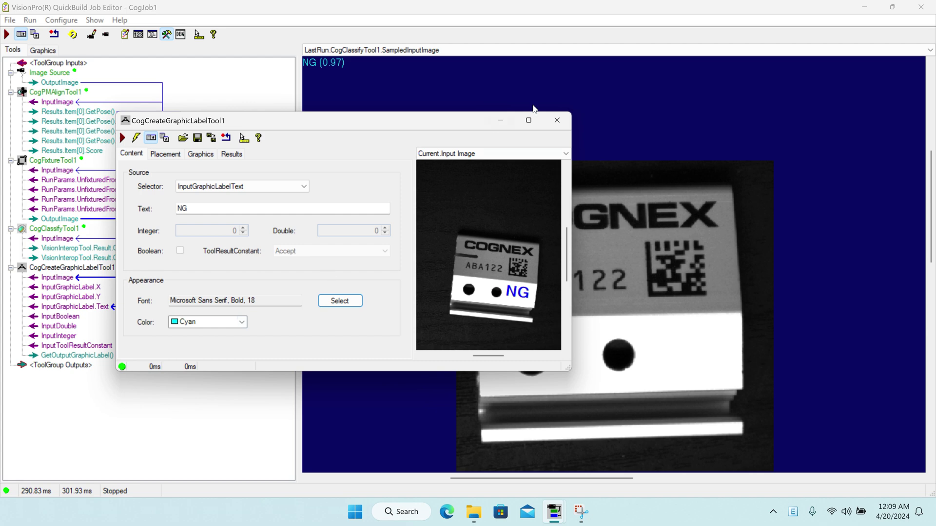
{"action": "left_click", "coordinate": [557, 120]}
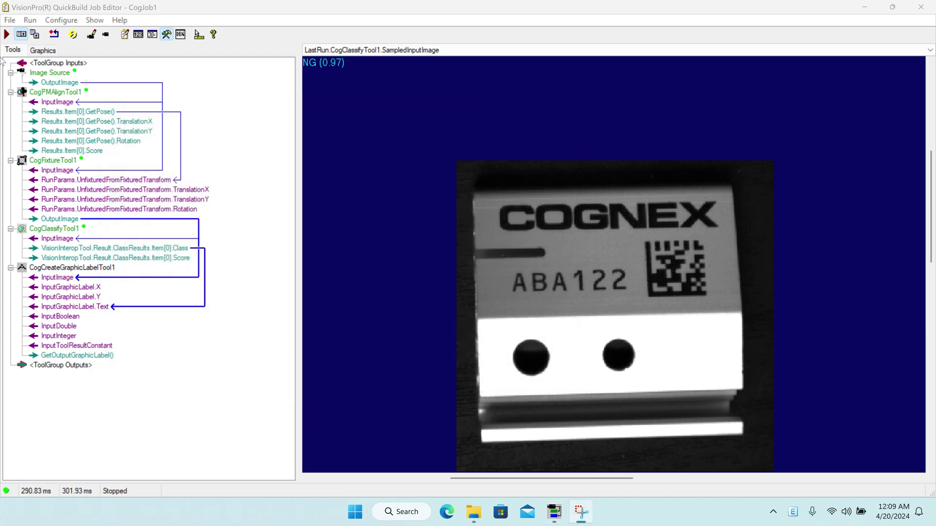
Step: Run the job once and switch the display to LastRun.CogFixtureTool1.OutputImage
{"action": "left_click", "coordinate": [7, 36]}
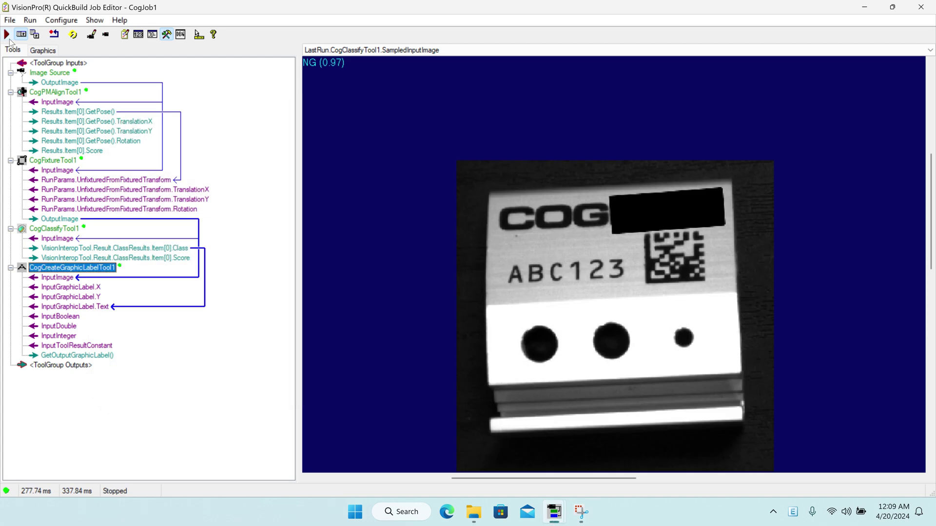
{"action": "left_click", "coordinate": [328, 53]}
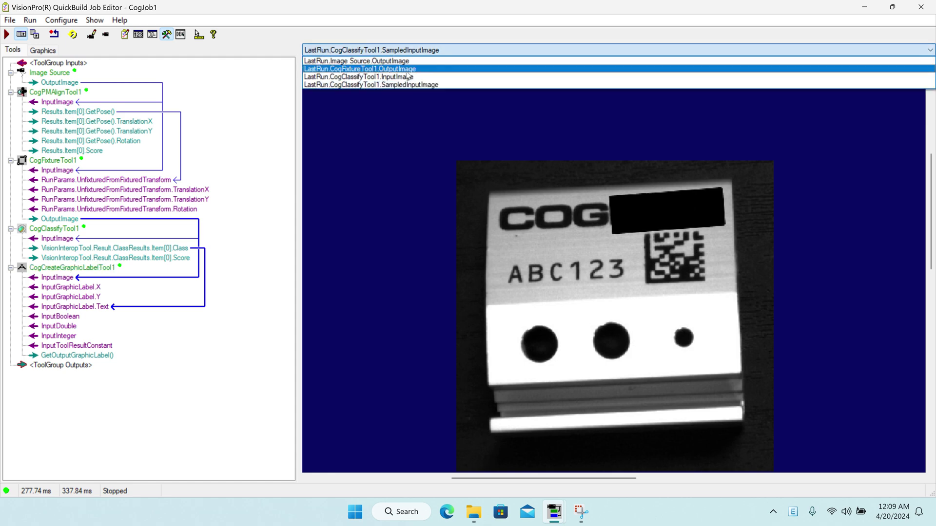
{"action": "left_click", "coordinate": [358, 69]}
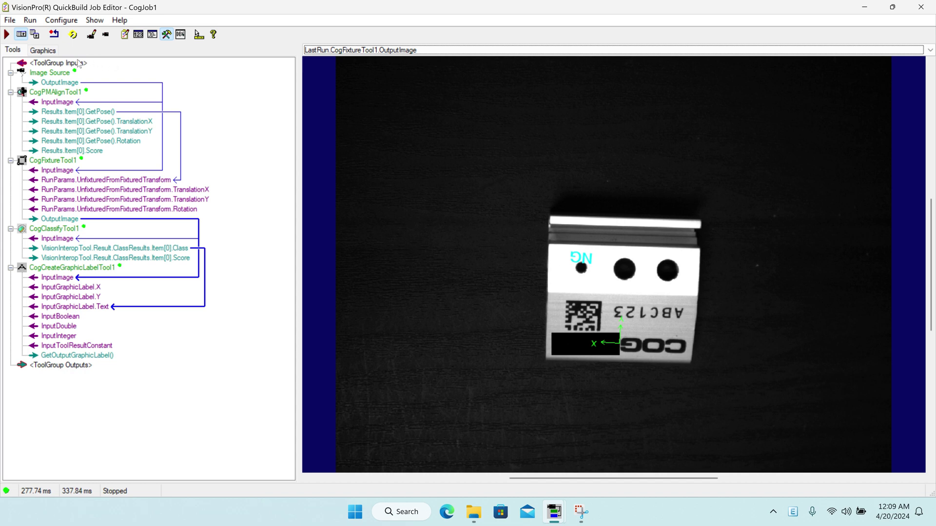
Step: Run the job repeatedly and check the class label drawn on each ABC123 and ABA122 block in different orientations
{"action": "left_click", "coordinate": [6, 35]}
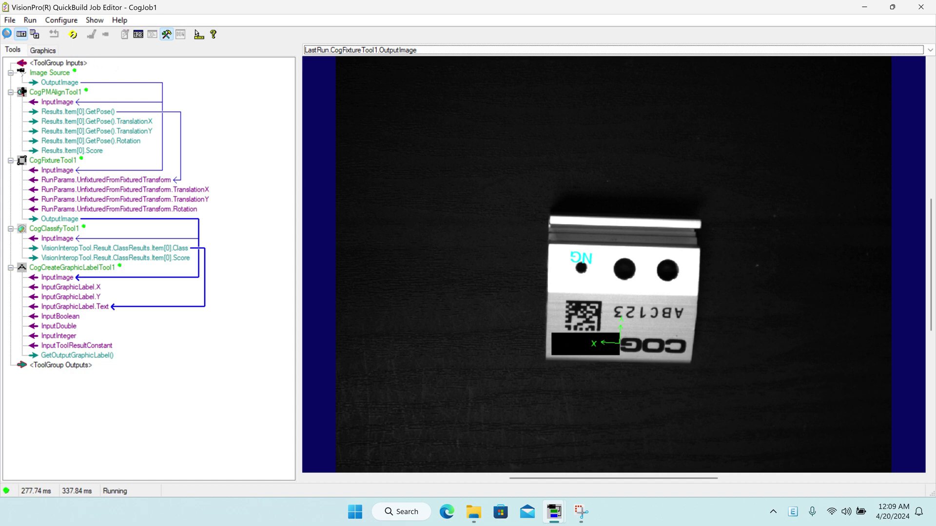
{"action": "left_click", "coordinate": [6, 34]}
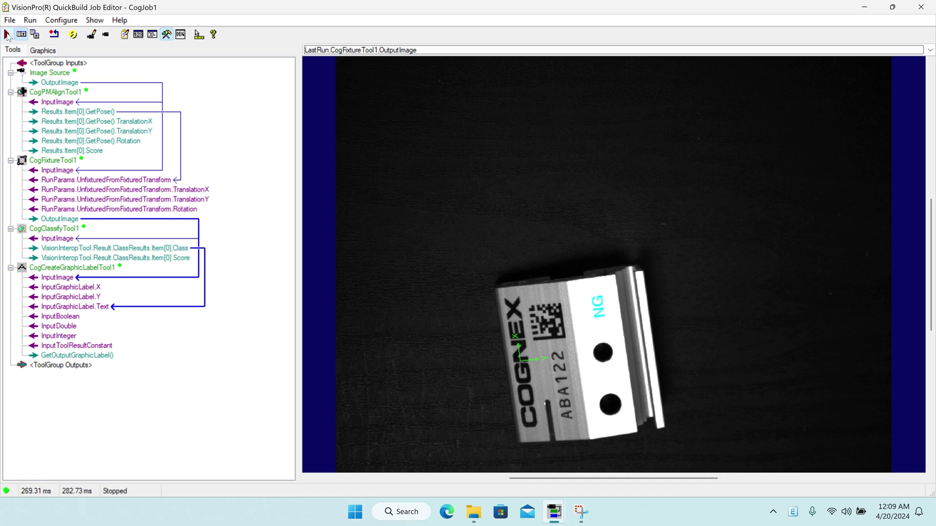
{"action": "left_click", "coordinate": [8, 35]}
{"action": "left_click", "coordinate": [7, 35]}
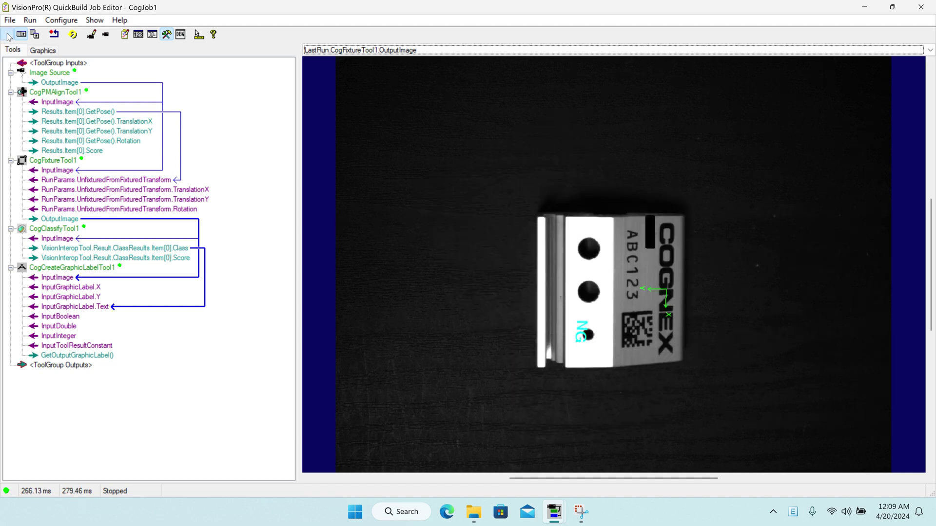
{"action": "left_click", "coordinate": [7, 36]}
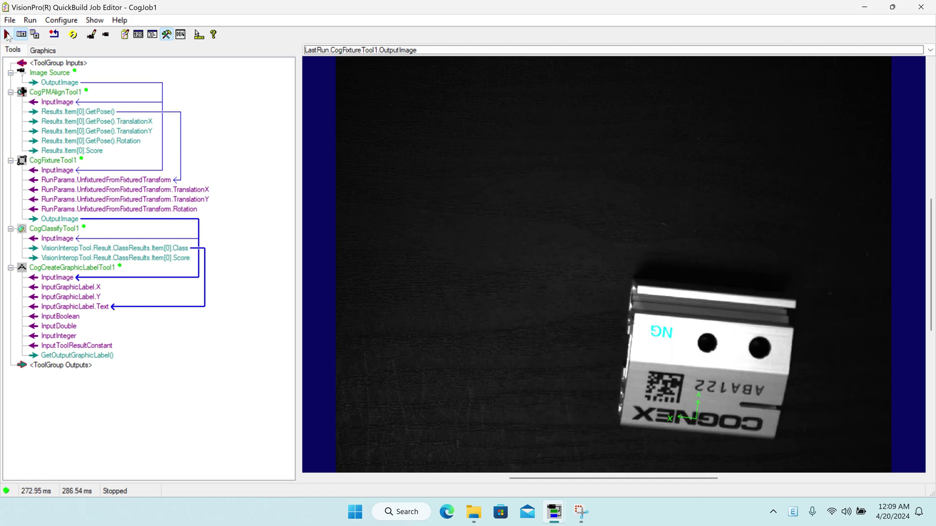
{"action": "left_click", "coordinate": [8, 36]}
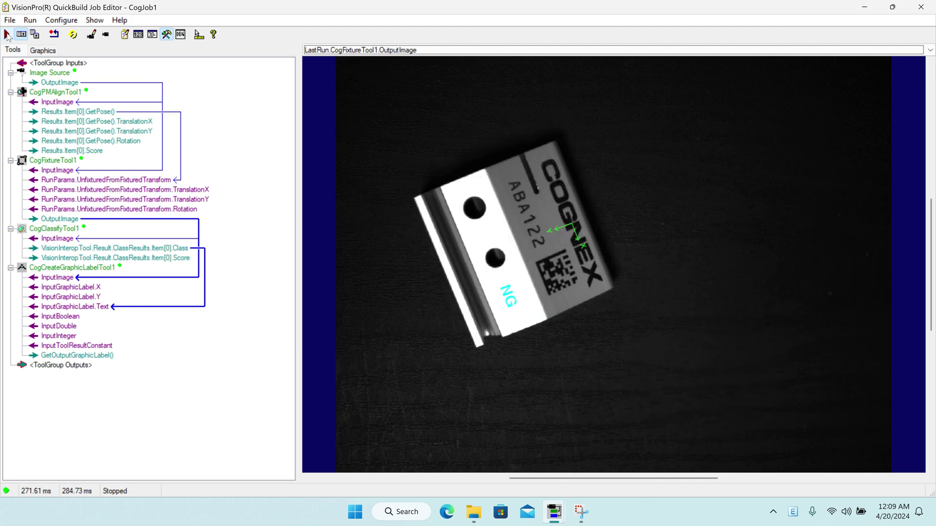
{"action": "left_click", "coordinate": [8, 35]}
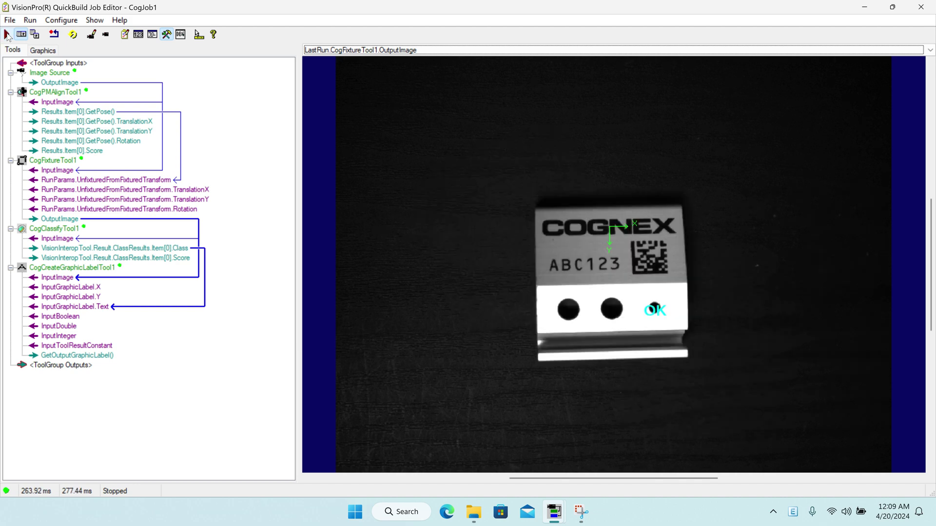
{"action": "left_click", "coordinate": [7, 35]}
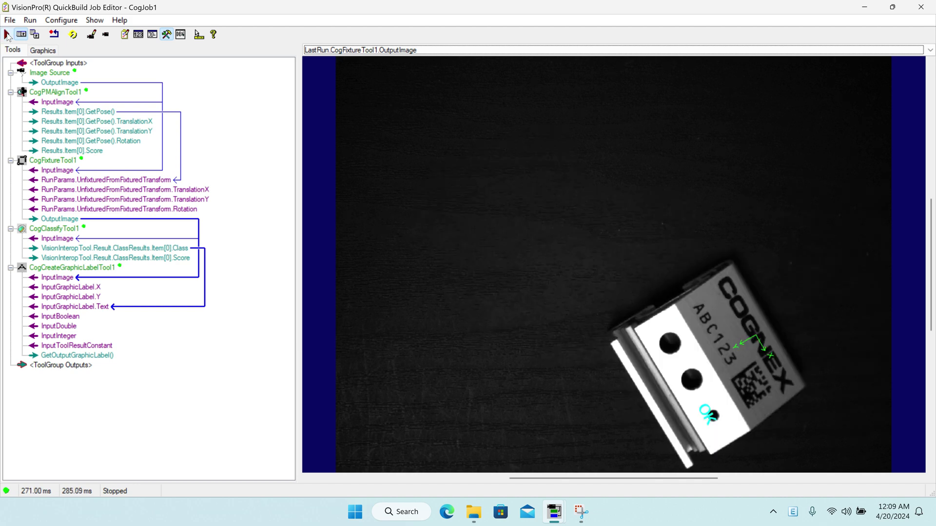
{"action": "left_click", "coordinate": [7, 36]}
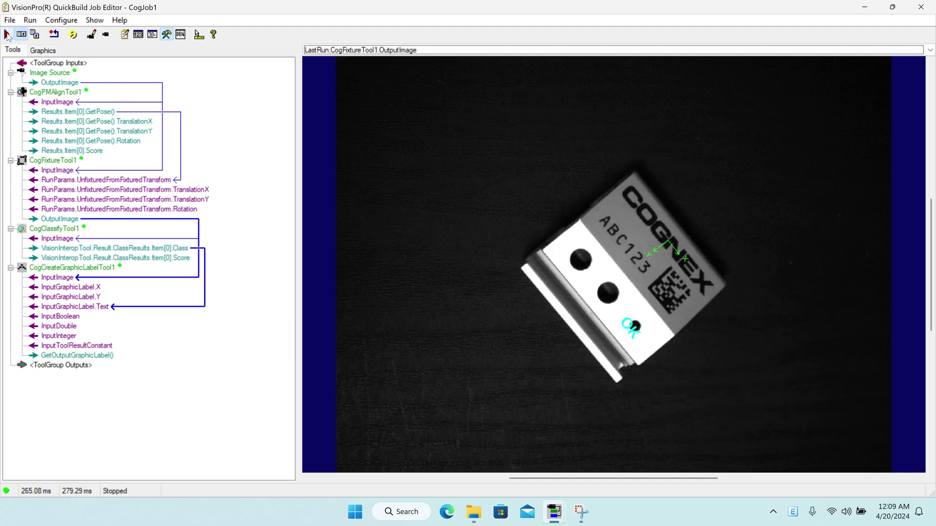
{"action": "left_click", "coordinate": [8, 36]}
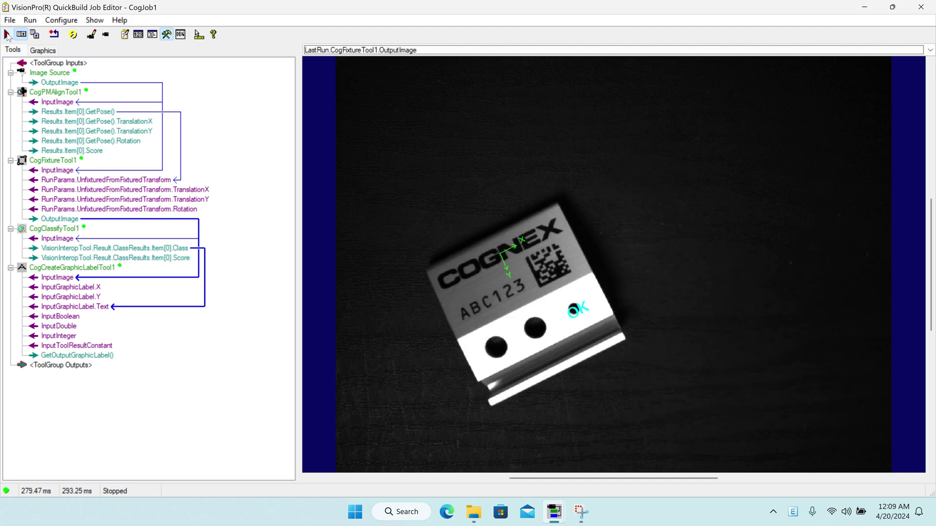
{"action": "left_click", "coordinate": [7, 36]}
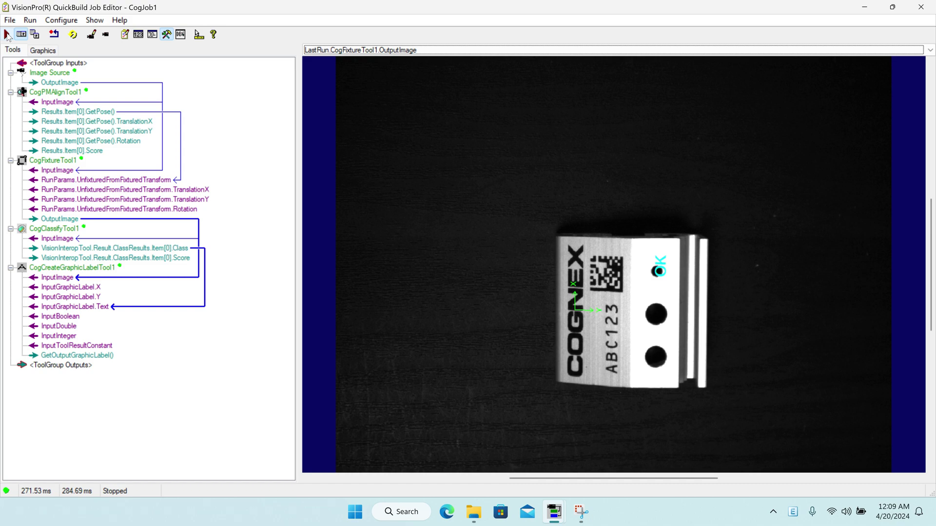
{"action": "left_click", "coordinate": [8, 35]}
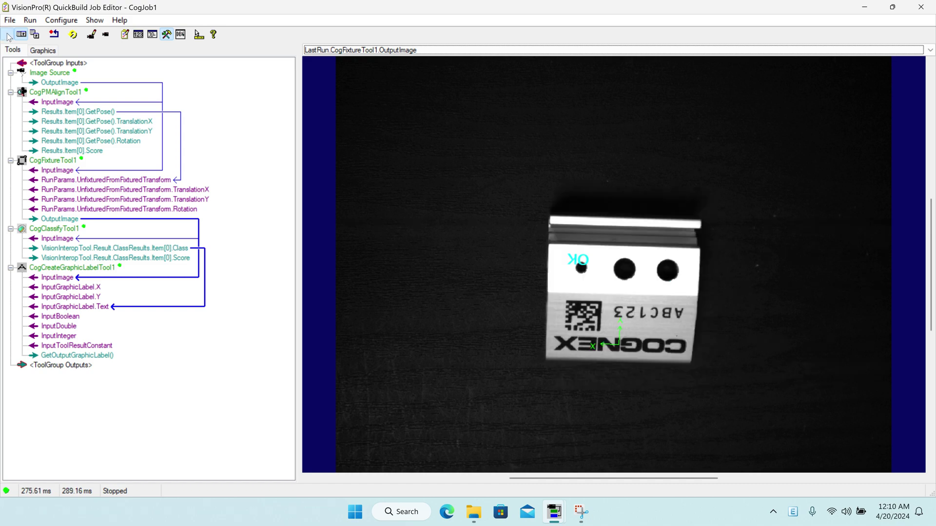
{"action": "left_click", "coordinate": [8, 36]}
{"action": "left_click", "coordinate": [8, 36]}
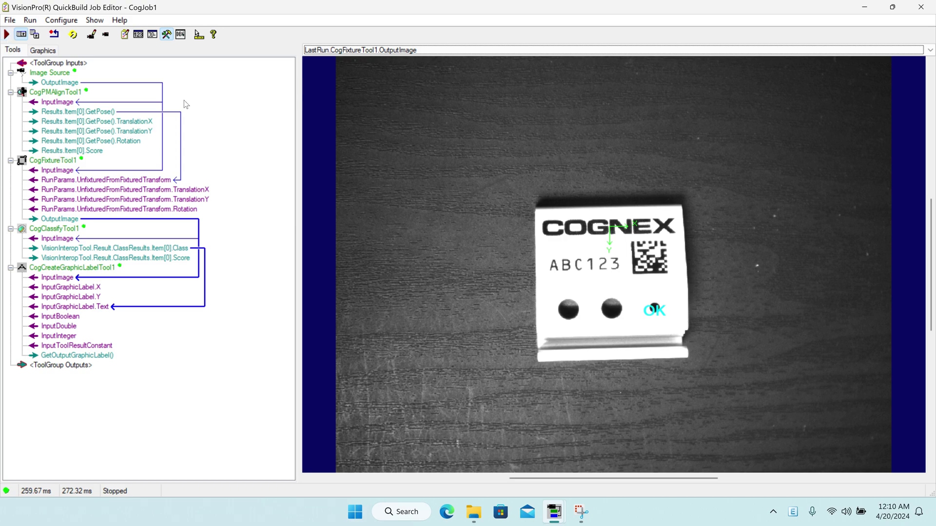
Step: Move the graphic label just below the block, set its font size to 26, and close the label tool's editor
{"action": "double_click", "coordinate": [57, 268]}
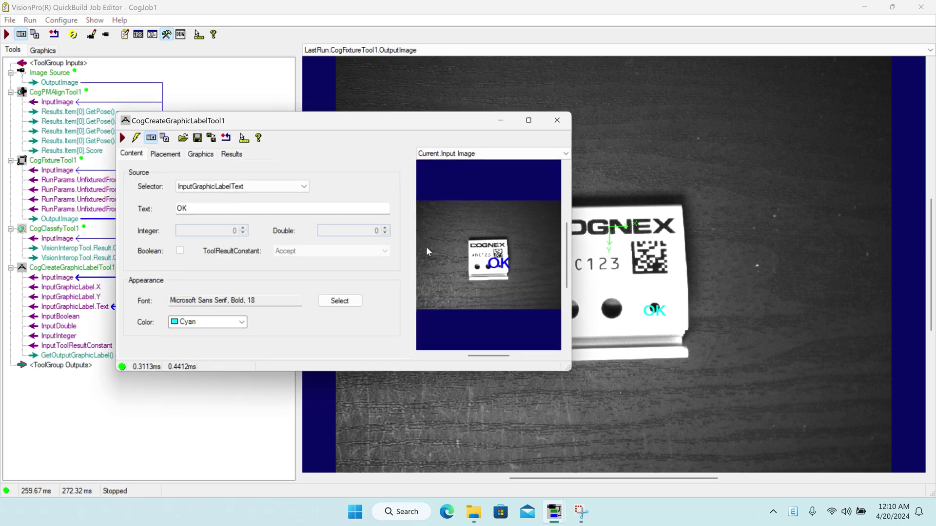
{"action": "left_click_drag", "start_coordinate": [495, 271], "coordinate": [481, 303]}
{"action": "left_click", "coordinate": [341, 305]}
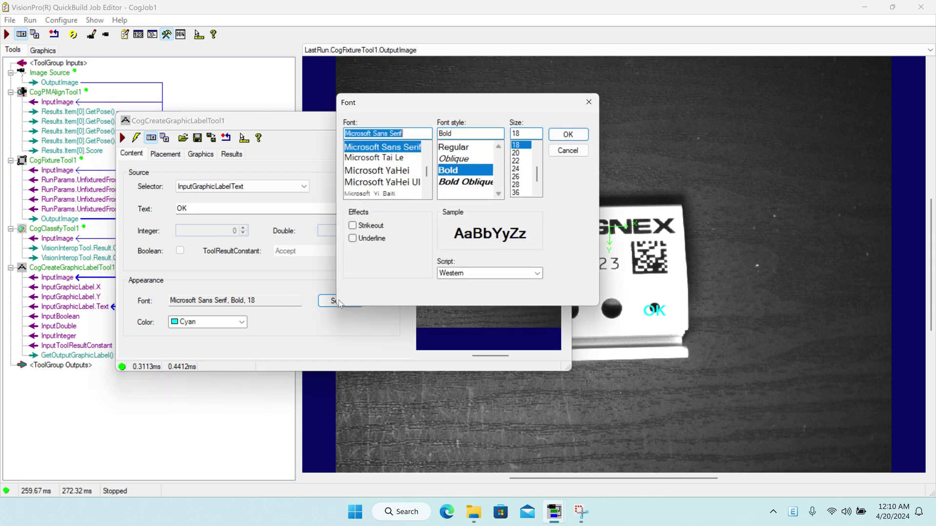
{"action": "left_click", "coordinate": [517, 177]}
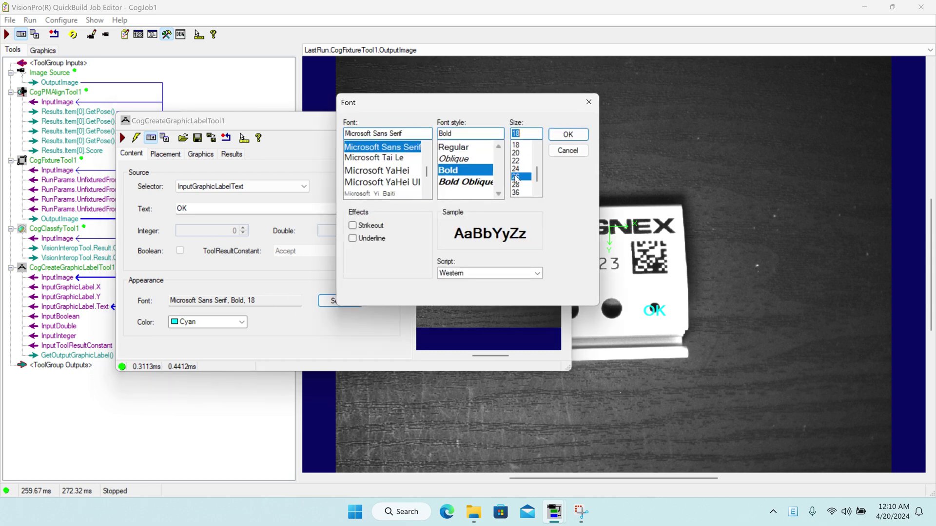
{"action": "left_click", "coordinate": [567, 135]}
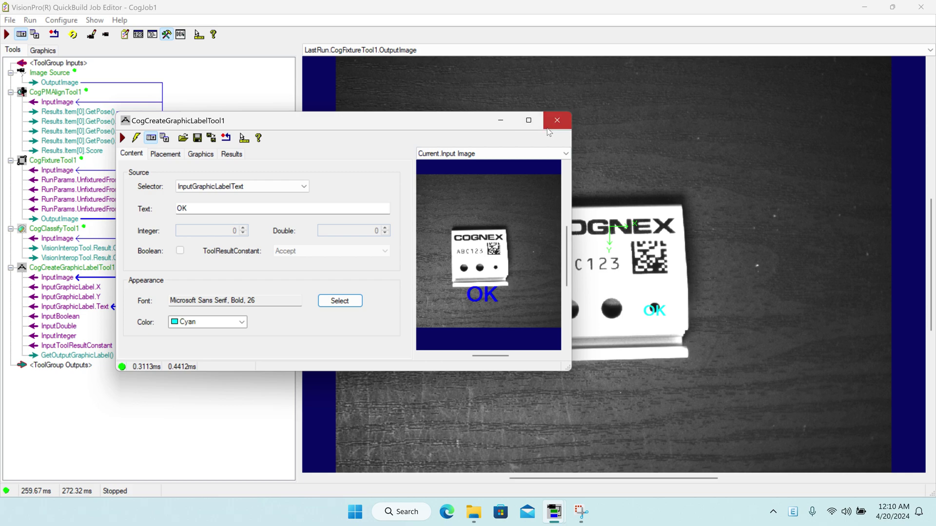
{"action": "left_click", "coordinate": [545, 124]}
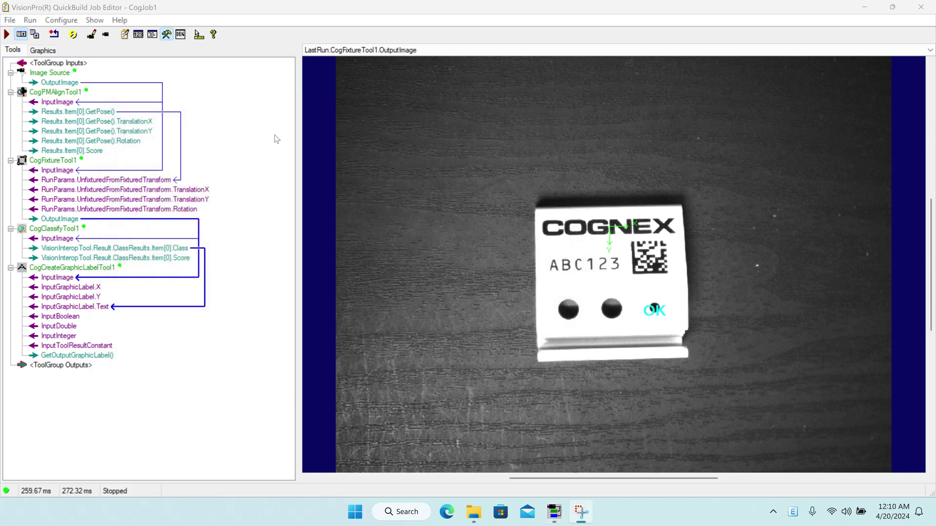
Step: Run the job image by image and check the placement and readability of the enlarged class label beside each rotated ABC123 and ABA122 block
{"action": "left_click", "coordinate": [6, 35]}
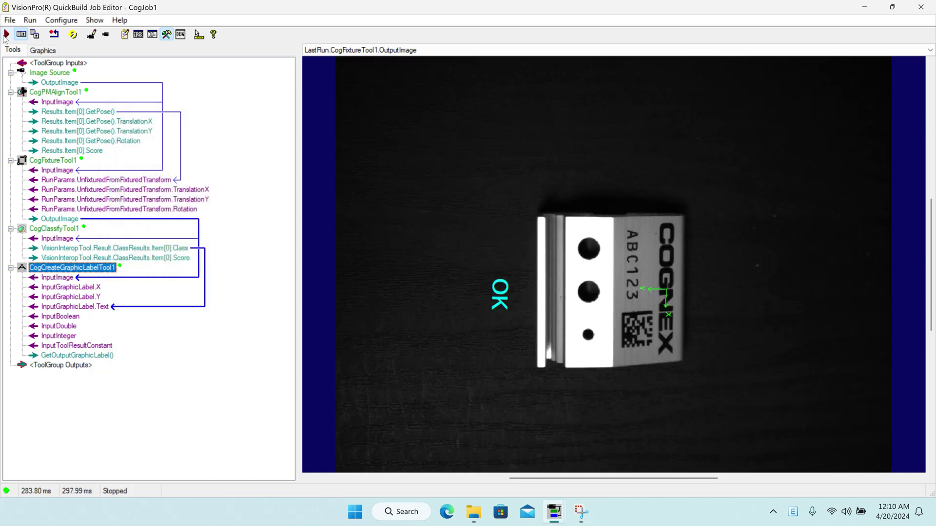
{"action": "left_click", "coordinate": [5, 36]}
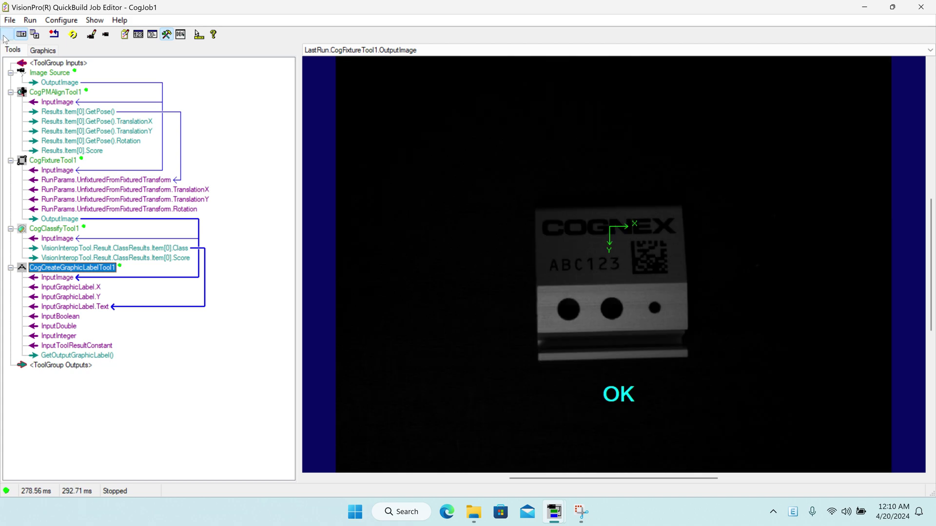
{"action": "left_click", "coordinate": [4, 36]}
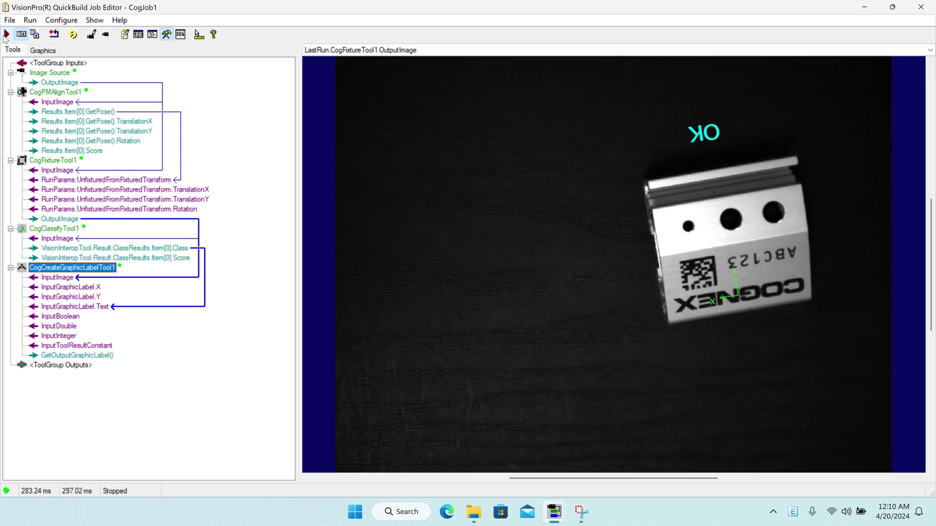
{"action": "left_click", "coordinate": [5, 36]}
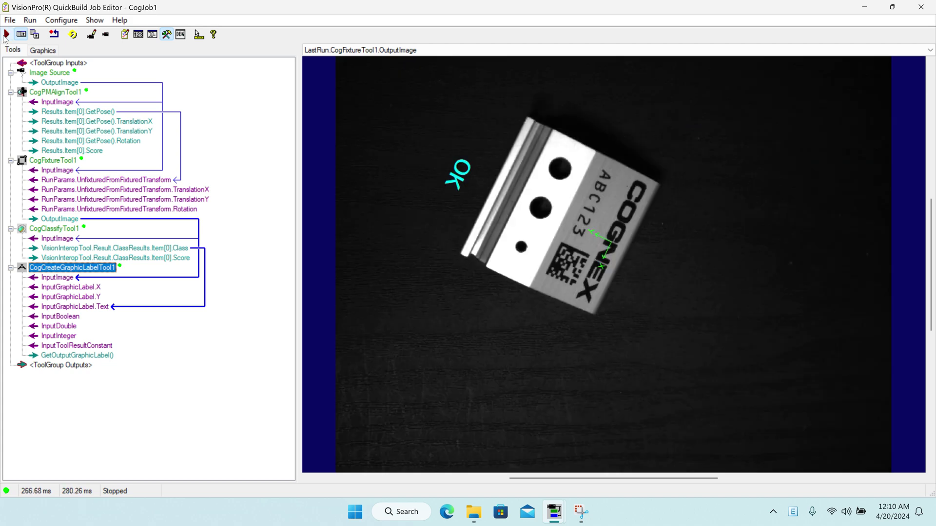
{"action": "left_click", "coordinate": [5, 36]}
{"action": "left_click", "coordinate": [5, 36]}
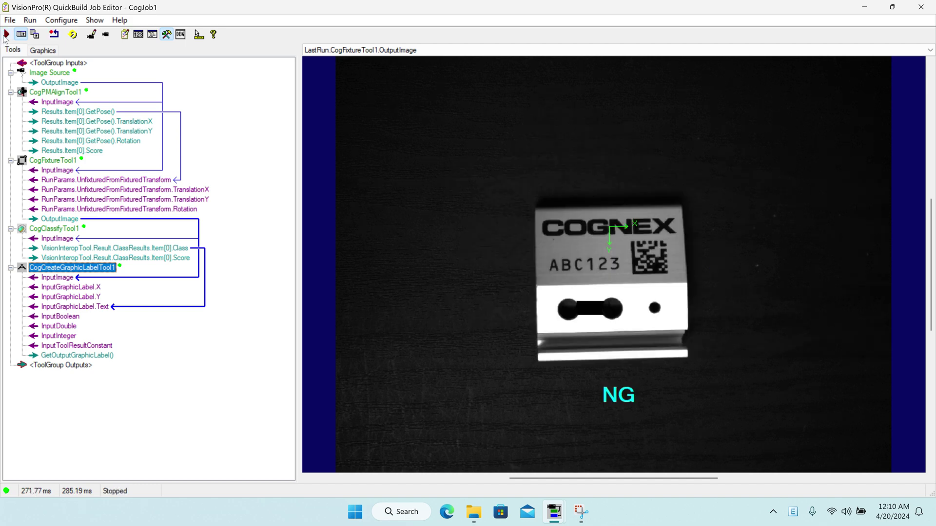
{"action": "left_click", "coordinate": [5, 36]}
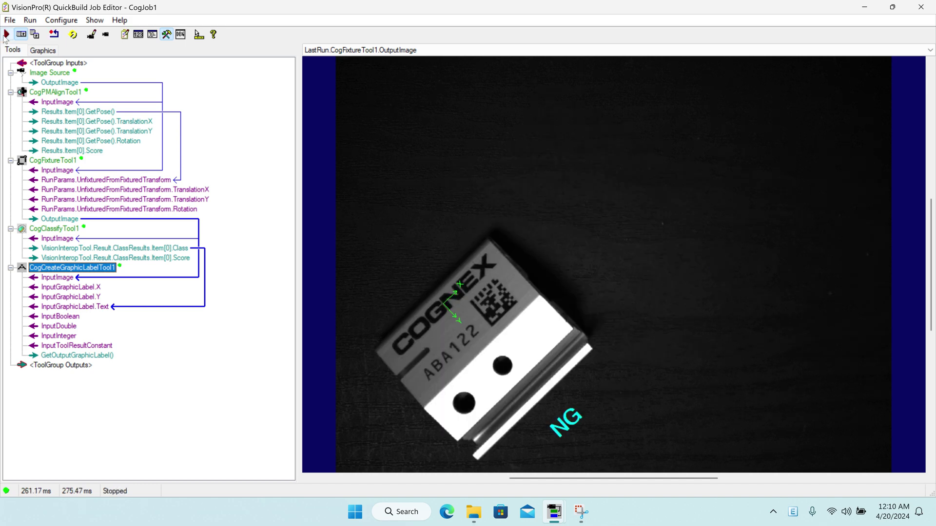
{"action": "left_click", "coordinate": [6, 36]}
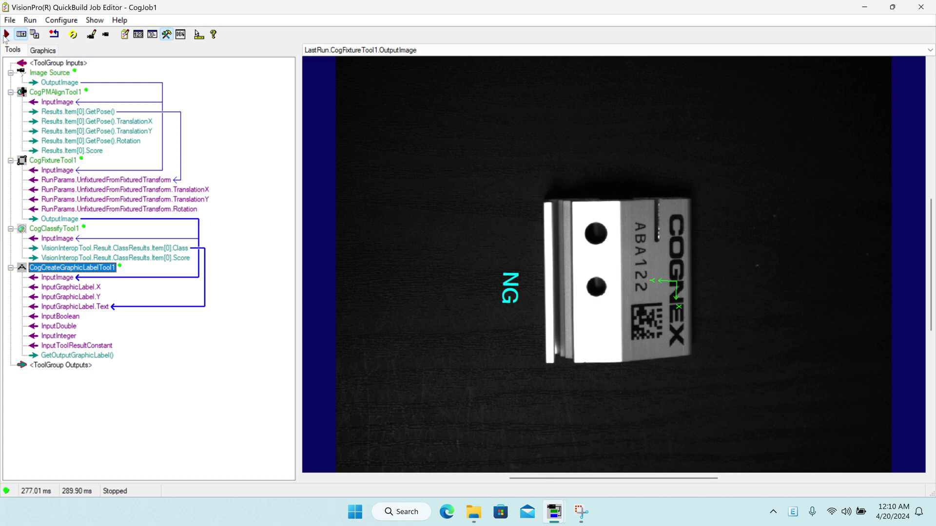
{"action": "left_click", "coordinate": [5, 36]}
{"action": "left_click", "coordinate": [6, 36]}
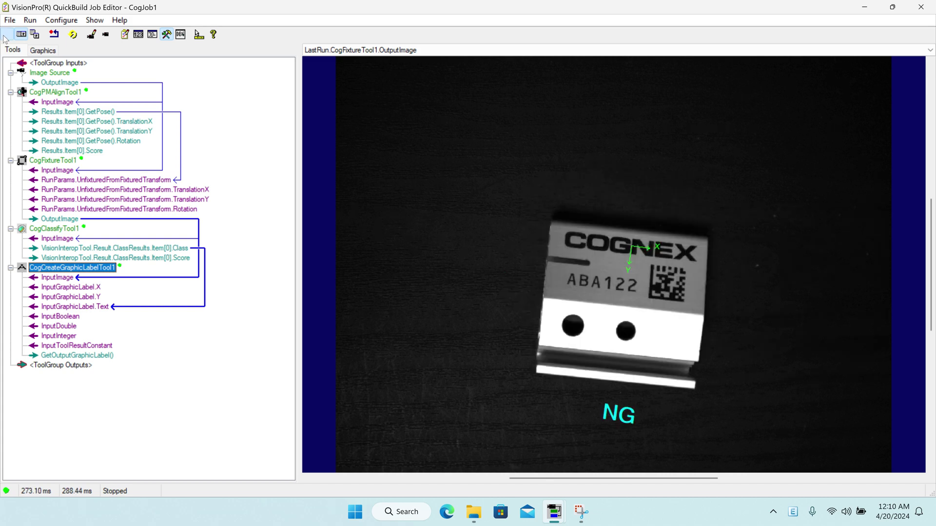
{"action": "left_click", "coordinate": [5, 36]}
{"action": "left_click", "coordinate": [5, 36]}
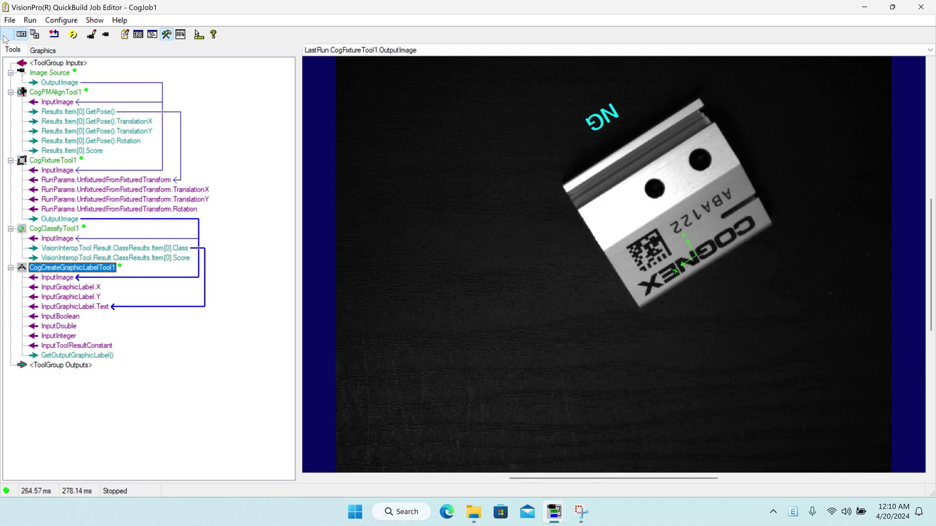
{"action": "left_click", "coordinate": [5, 36]}
{"action": "left_click", "coordinate": [5, 36]}
{"action": "left_click", "coordinate": [5, 36]}
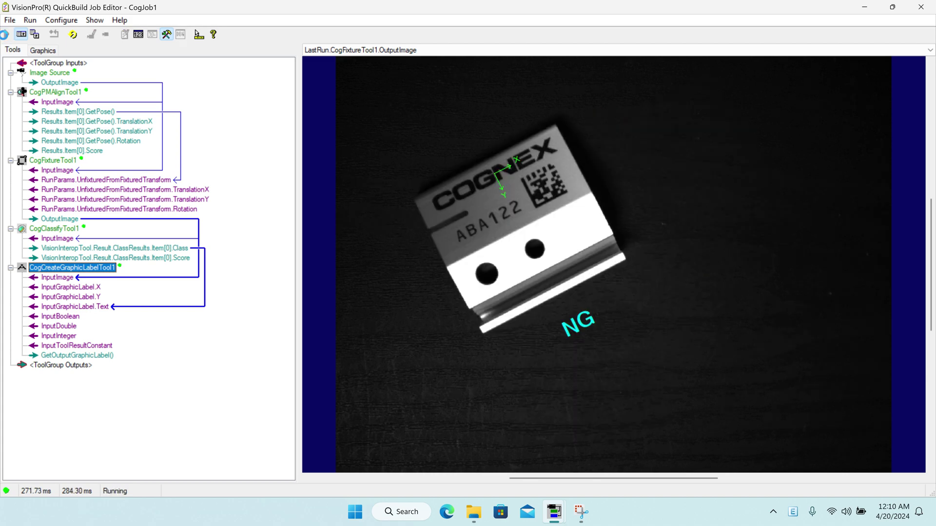
{"action": "left_click", "coordinate": [5, 36]}
{"action": "left_click", "coordinate": [5, 36]}
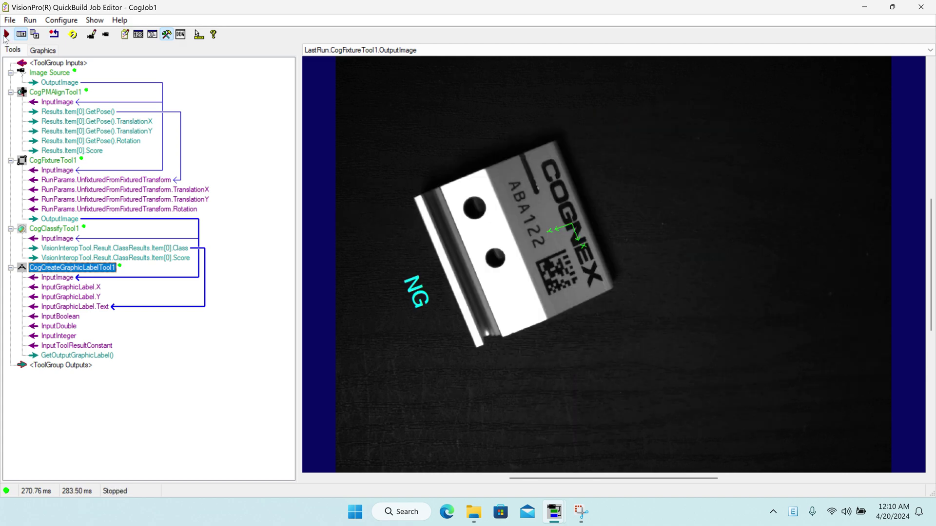
{"action": "left_click", "coordinate": [6, 36]}
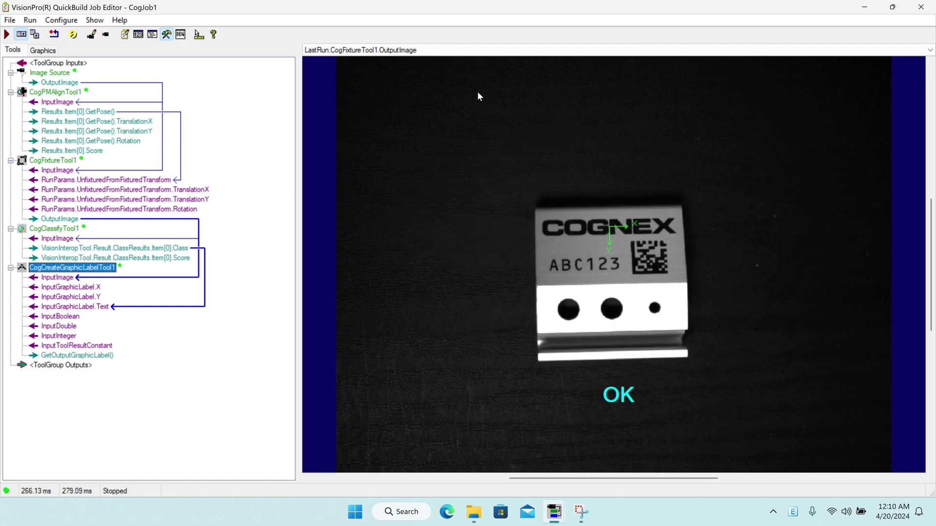